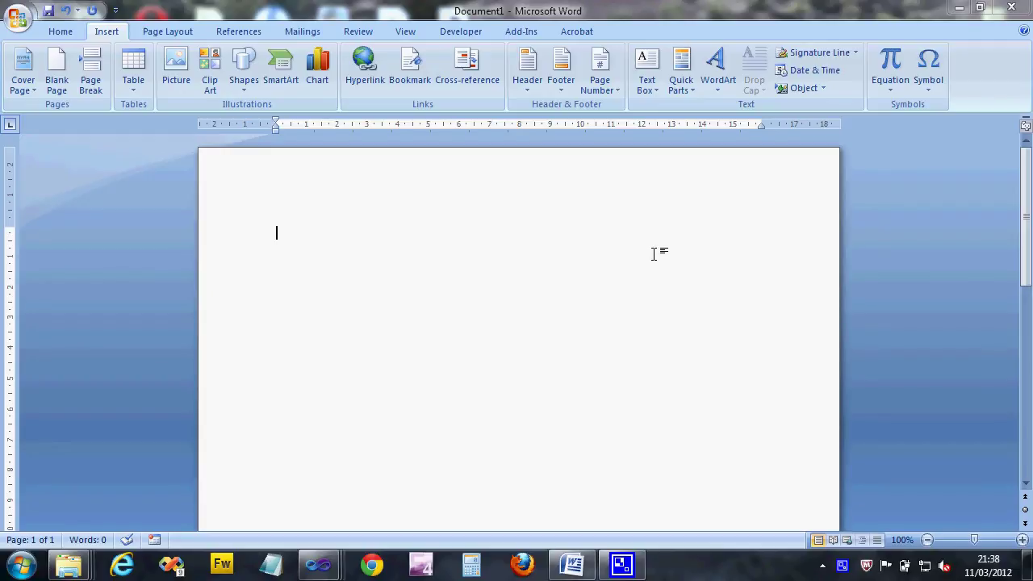
# Bring up the View tab's document layout options for the blank document
pyautogui.click(59, 31)
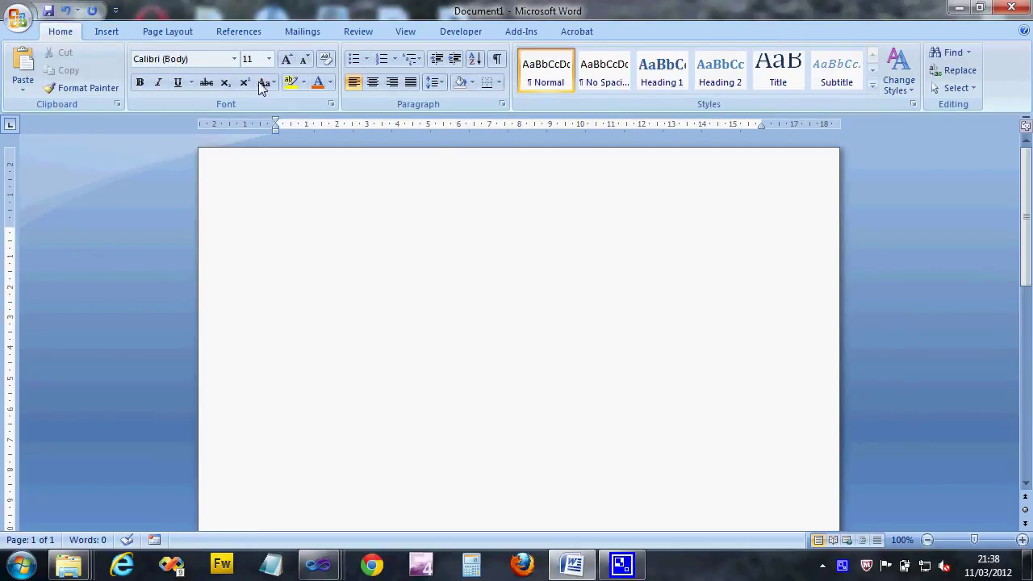
pyautogui.click(410, 30)
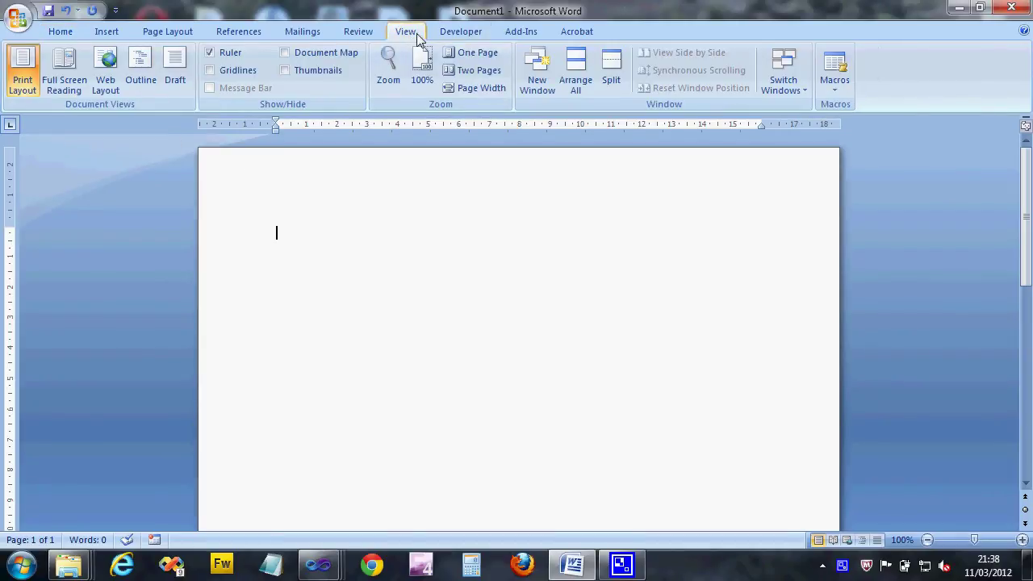
# Switch to Web Layout and type the heading 'FAQ about nothing' and 'Question1 How do I win the Lottery'
pyautogui.click(108, 74)
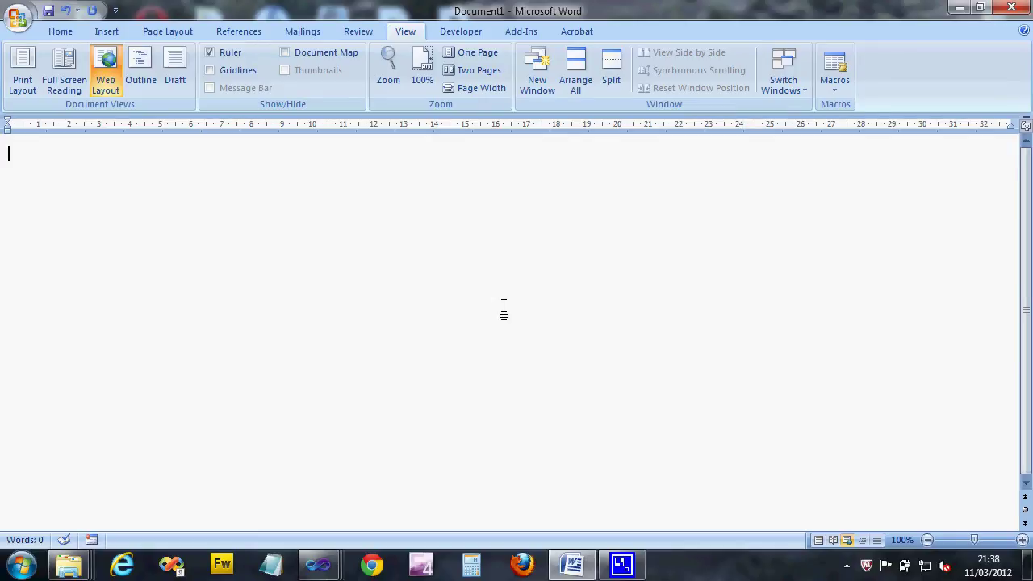
pyautogui.write('FAQ about noth')
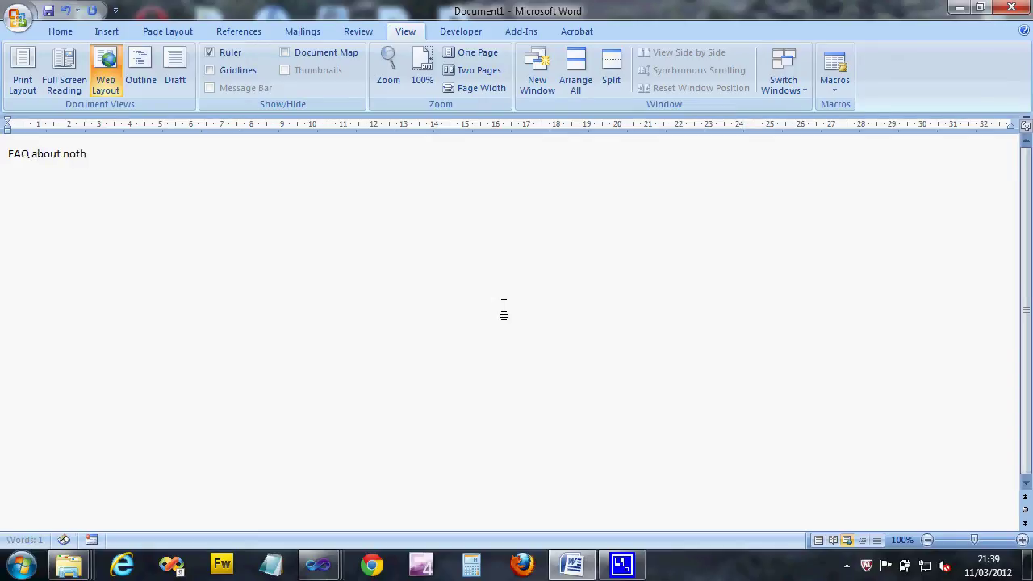
pyautogui.write('ing')
pyautogui.press('Return')
pyautogui.write('Question1')
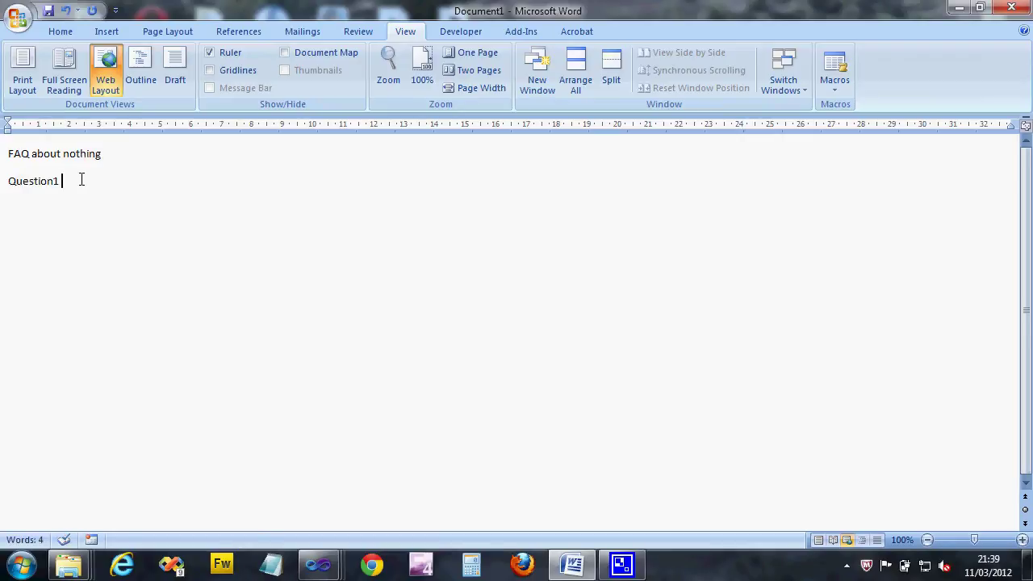
pyautogui.write(' How do I win the Lotter')
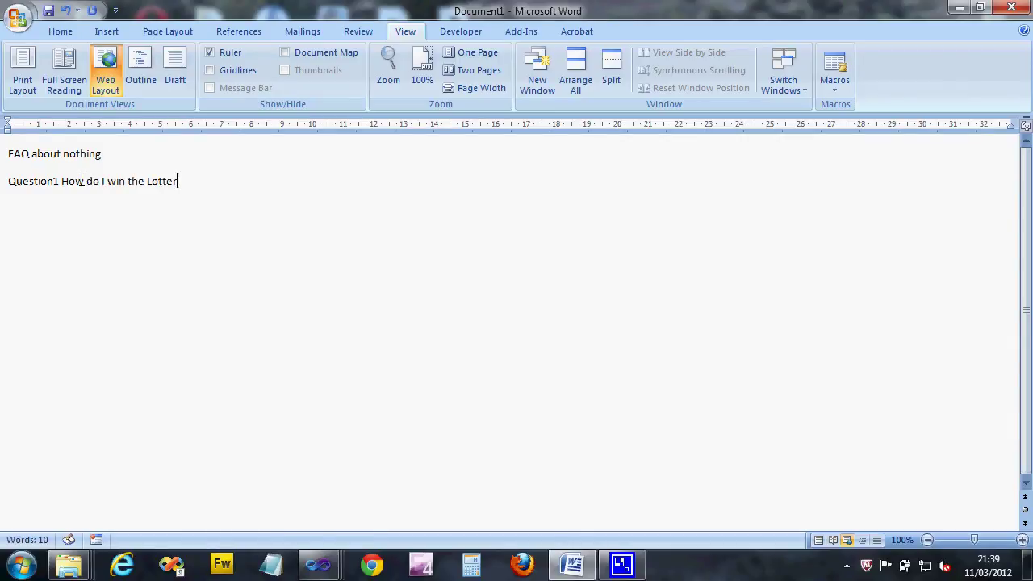
pyautogui.write('y')
# Add Question2 about spending Lottery winnings and Question3 about stopping others taking them
pyautogui.press('Return')
pyautogui.write('Questin')
pyautogui.press('BackSpace')
pyautogui.write('on2 How do I spend ')
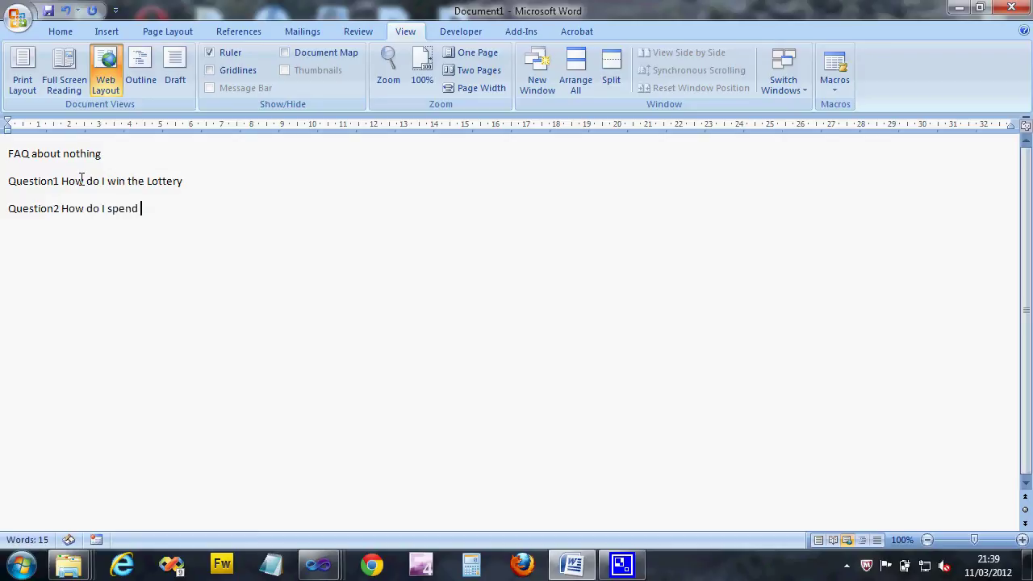
pyautogui.write('my Lottery winnings')
pyautogui.press('Return')
pyautogui.write('Question3 ')
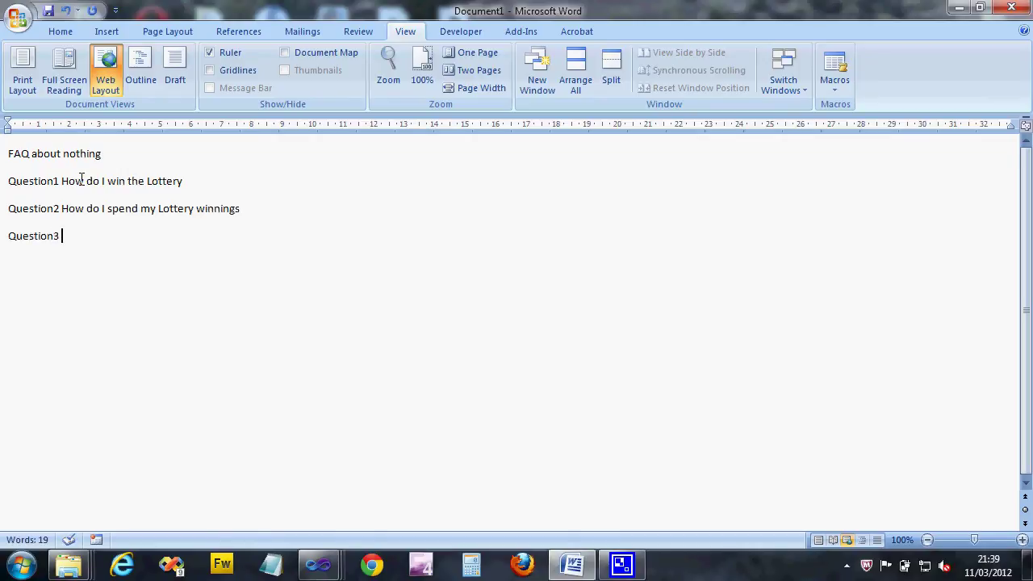
pyautogui.write('How do I stop every')
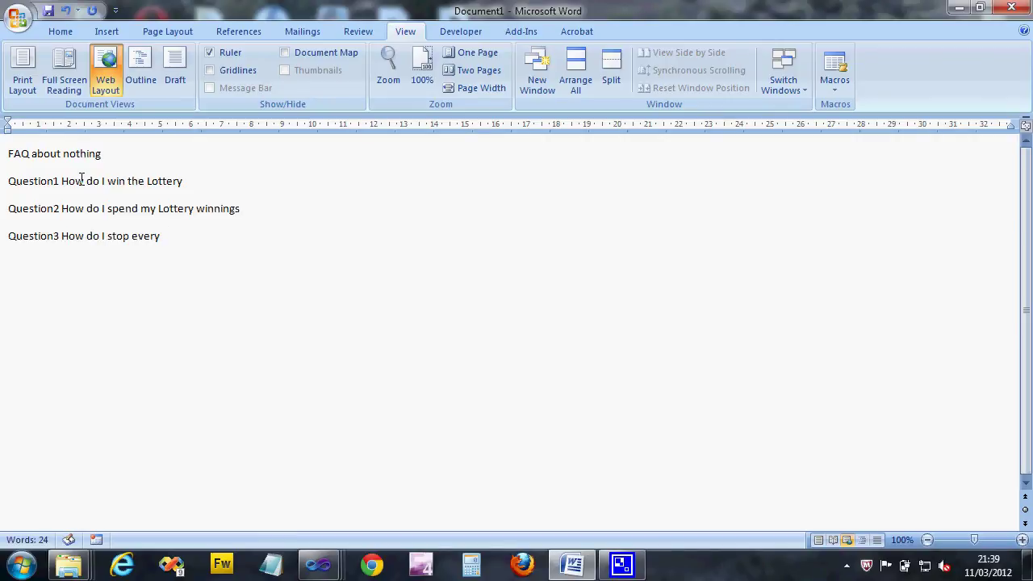
pyautogui.write('one trying to take my')
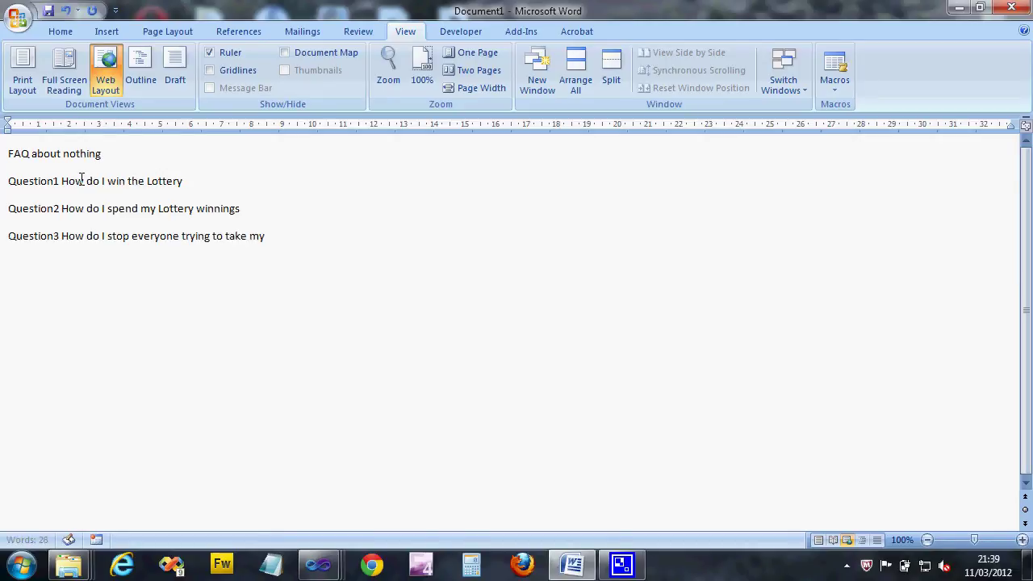
pyautogui.write(' Lottery winni')
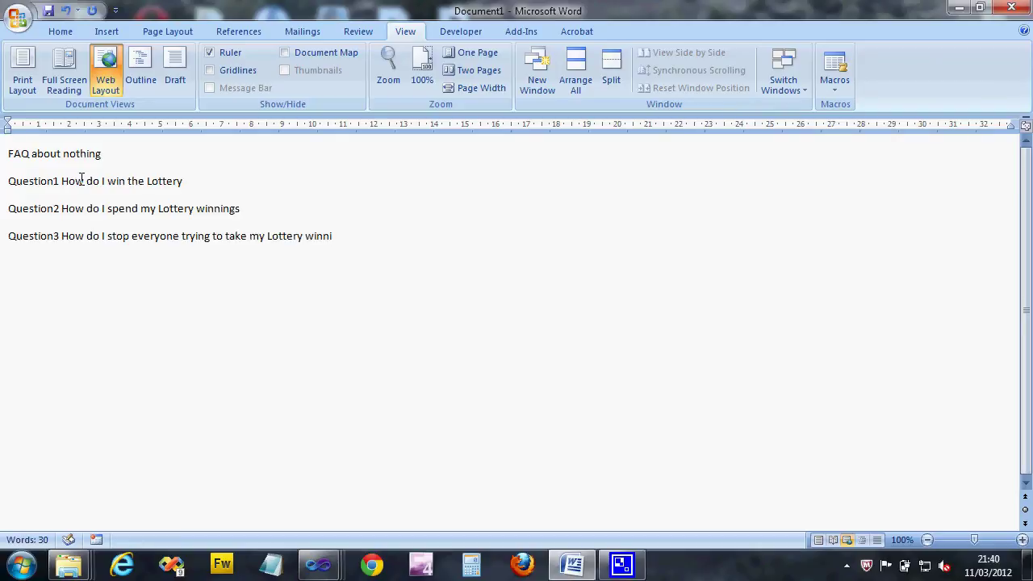
pyautogui.write('ngs away forom me?')
# Add question marks to the ends of Question1 and Question2
pyautogui.press('Up')
pyautogui.write('?')
pyautogui.press('Up')
pyautogui.write('?')
pyautogui.press('Down')
pyautogui.press('Down')
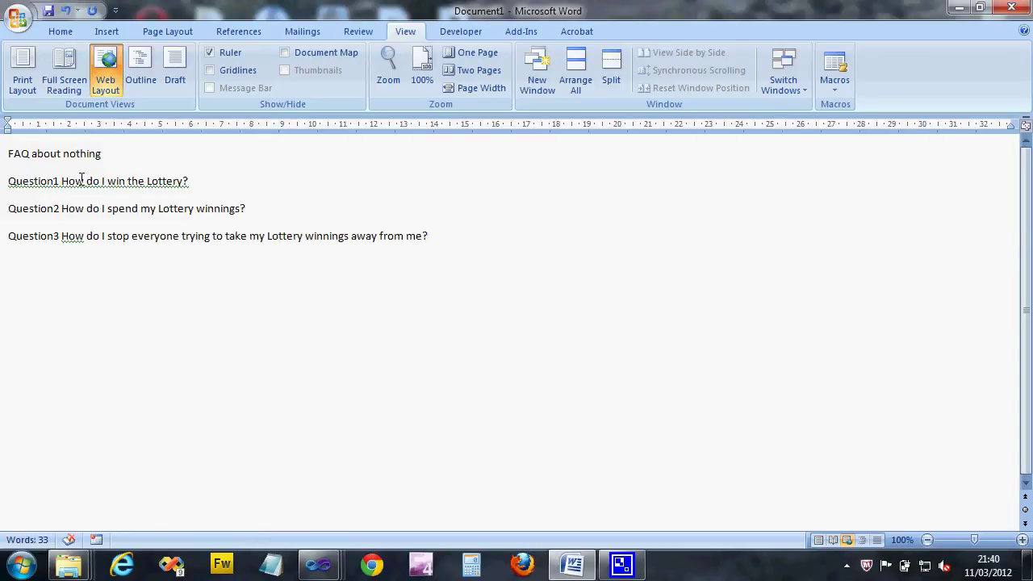
pyautogui.press('Up')
pyautogui.press('Up')
pyautogui.press('Up')
pyautogui.press('Up')
# Copy the three question lines and paste a second set below them
pyautogui.hotkey('shift', 'Down')
pyautogui.hotkey('shift', 'Down')
pyautogui.hotkey('shift', 'Down')
pyautogui.hotkey('shift', 'Down')
pyautogui.hotkey('ctrl', 'c')
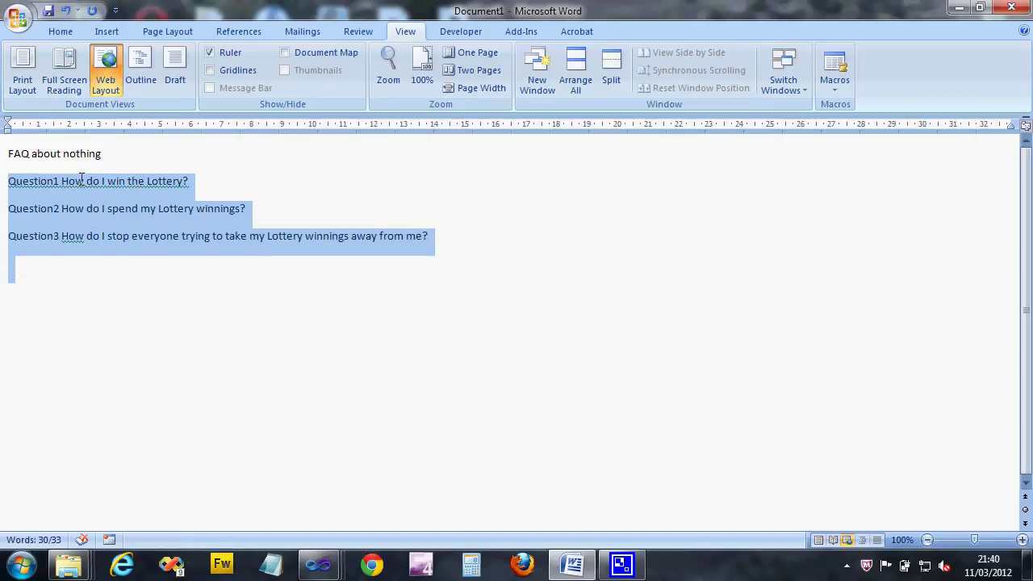
pyautogui.press('Right')
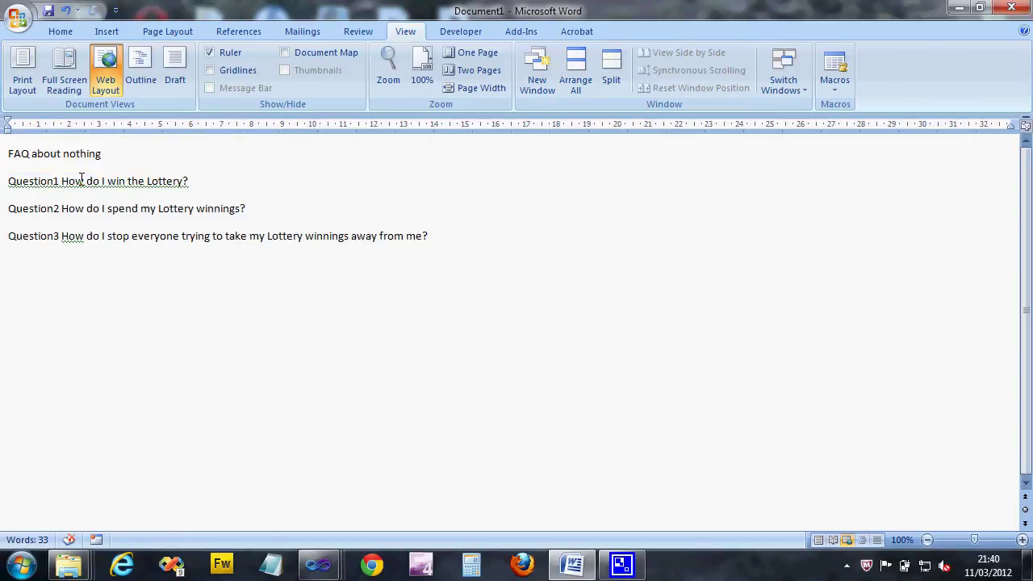
pyautogui.hotkey('ctrl', 'v')
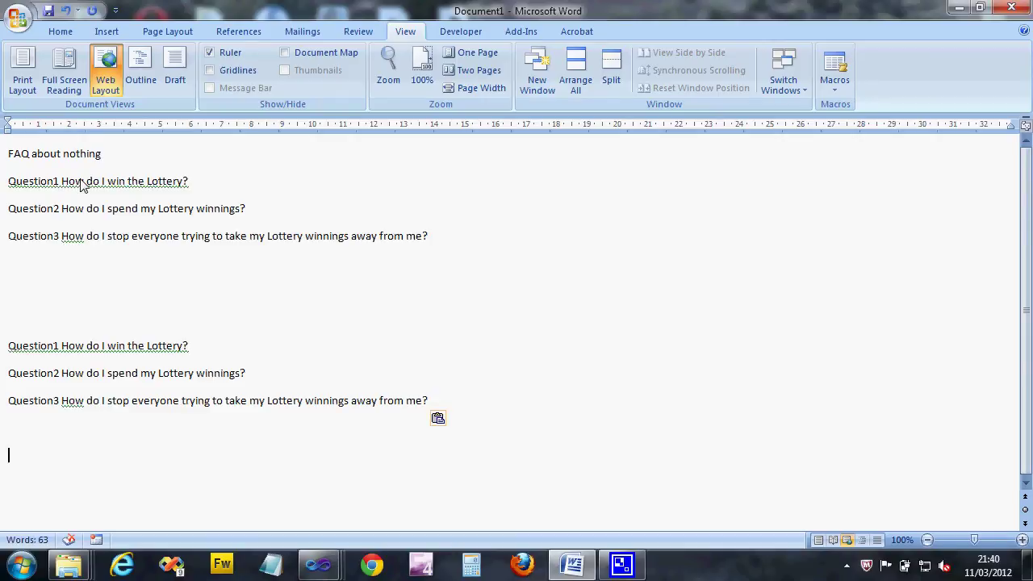
# Under the lower Question1, add 'Answer: Pick the correct numbers that are drawn on telly.'
pyautogui.click(195, 347)
pyautogui.press('Return')
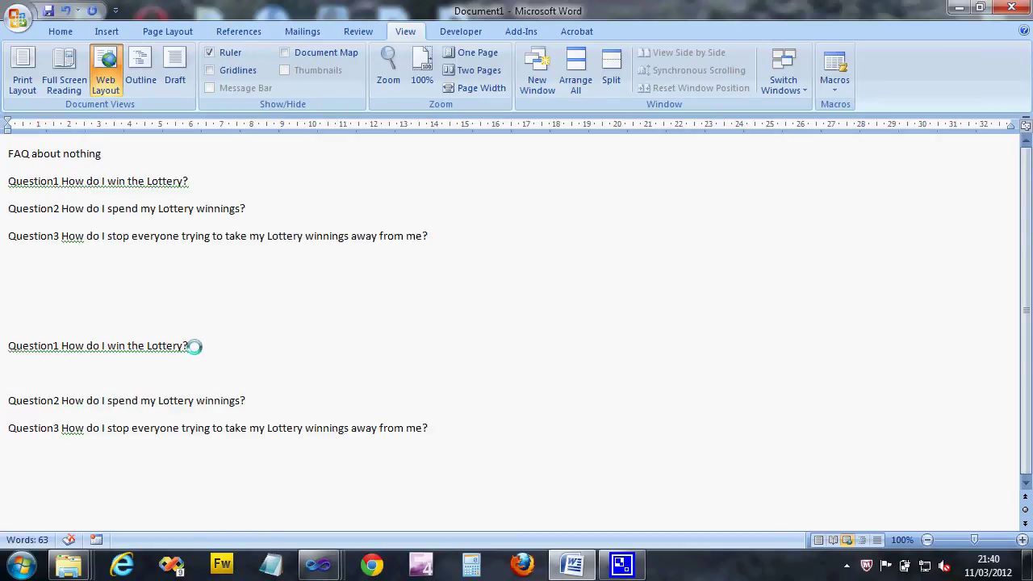
pyautogui.write('As')
pyautogui.press('BackSpace')
pyautogui.write('nswer: Pick the correct numbers')
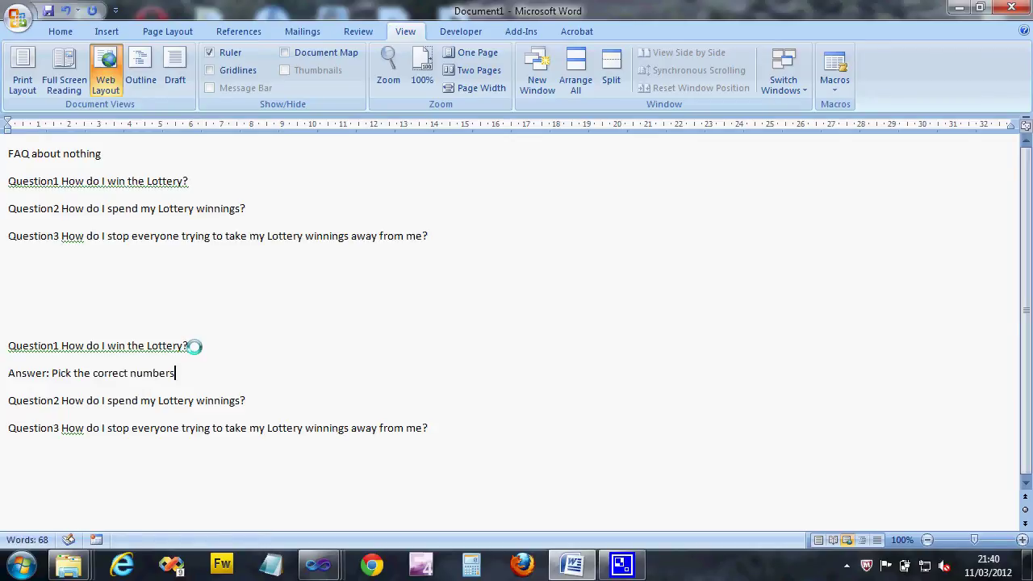
pyautogui.write(' that are drawn ')
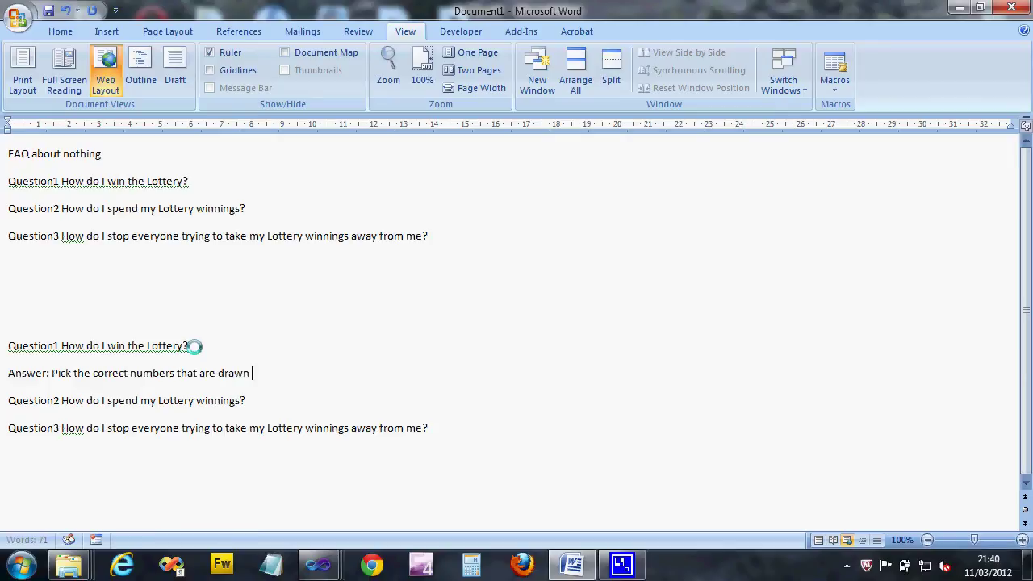
pyautogui.write('on telly.')
# Answer lower Question2 with 'Send your money to me.' and Question3 with 'Send your money to me, I will look after it.'
pyautogui.press('Down')
pyautogui.press('Return')
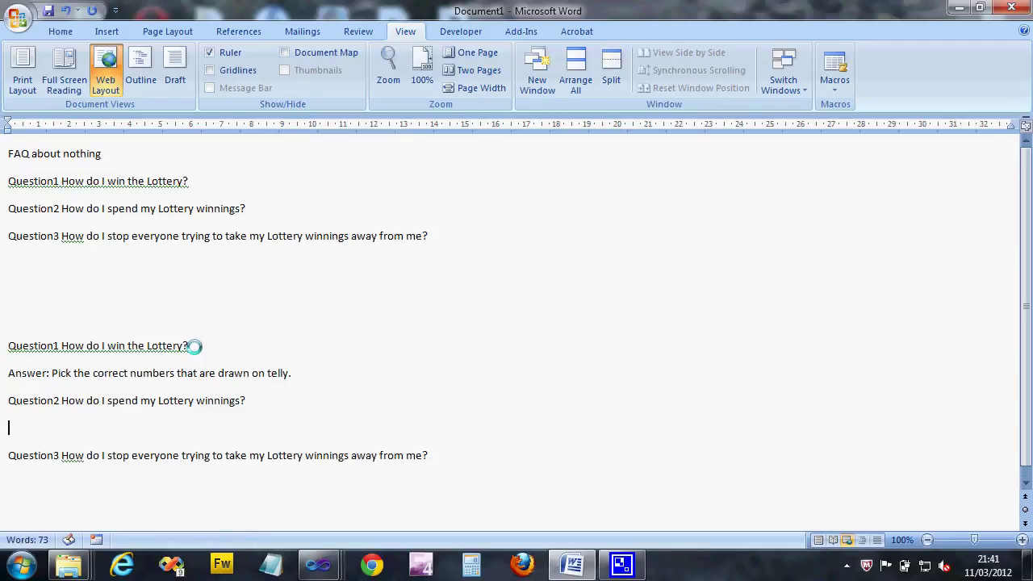
pyautogui.write('Answer: Send your  money to ')
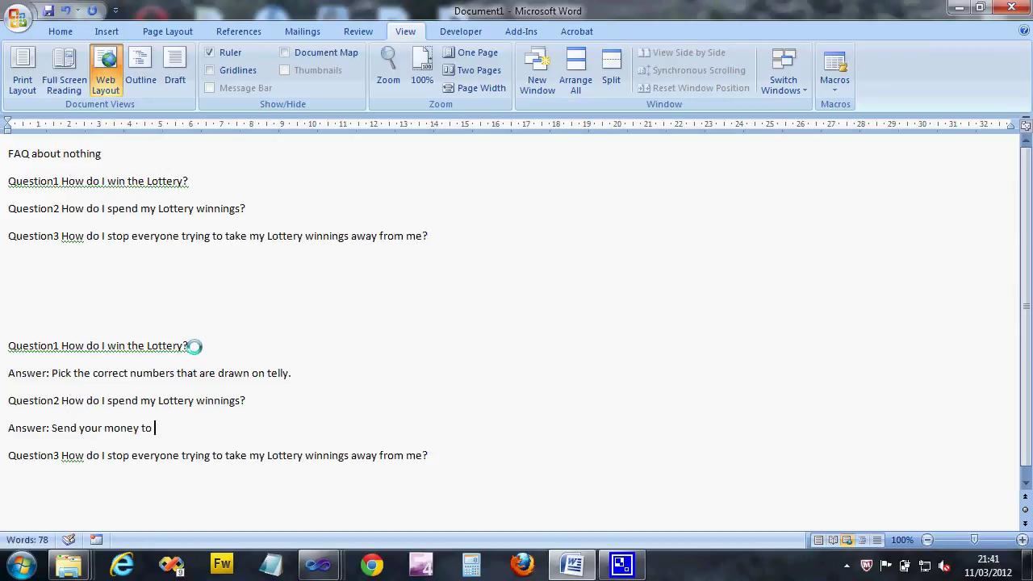
pyautogui.write('me.')
pyautogui.press('Down')
pyautogui.write('Answer: Send')
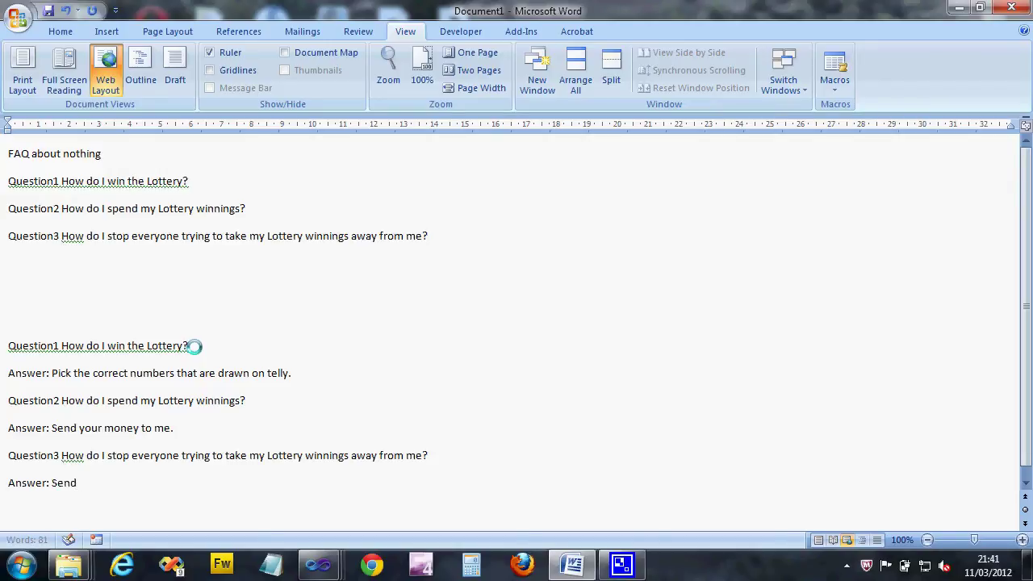
pyautogui.write(' you r money to me, I will look ')
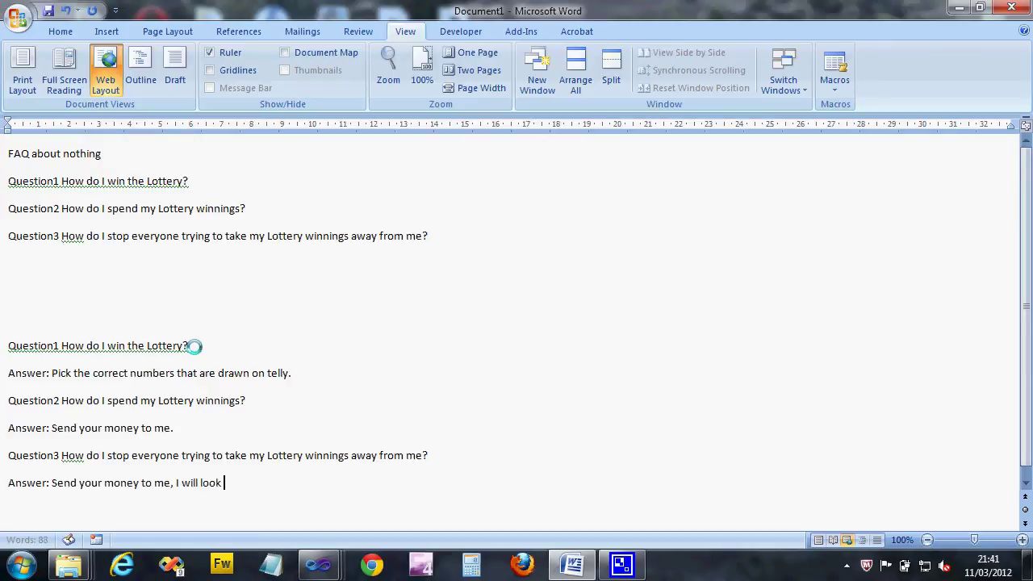
pyautogui.write('after it.')
# Select the lower 'Question1 How do I win the Lottery?' line with the Insert tab showing
pyautogui.moveTo(14, 181); pyautogui.dragTo(205, 180)
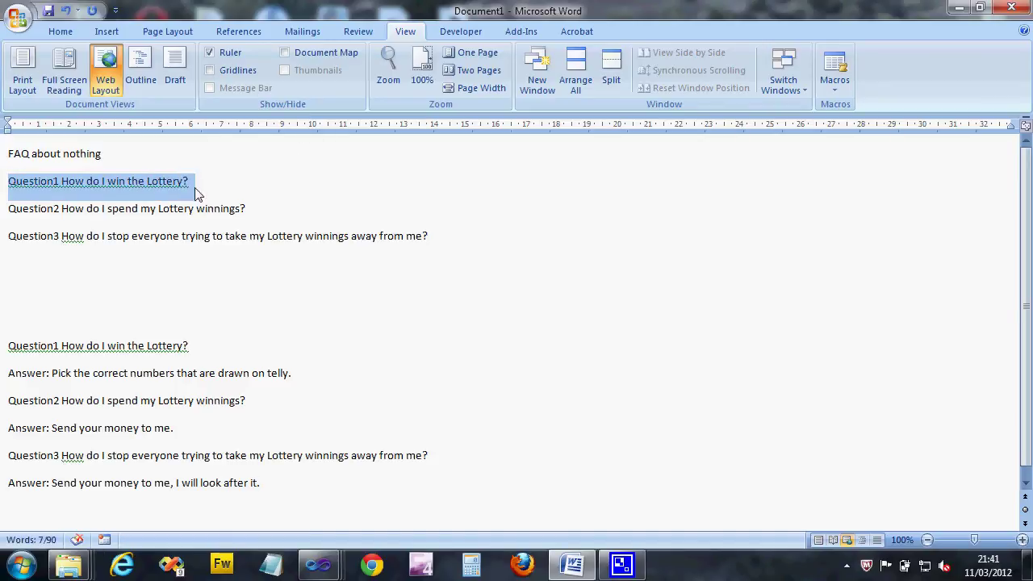
pyautogui.moveTo(7, 209); pyautogui.dragTo(251, 210)
pyautogui.moveTo(11, 345); pyautogui.dragTo(207, 353)
pyautogui.click(391, 384)
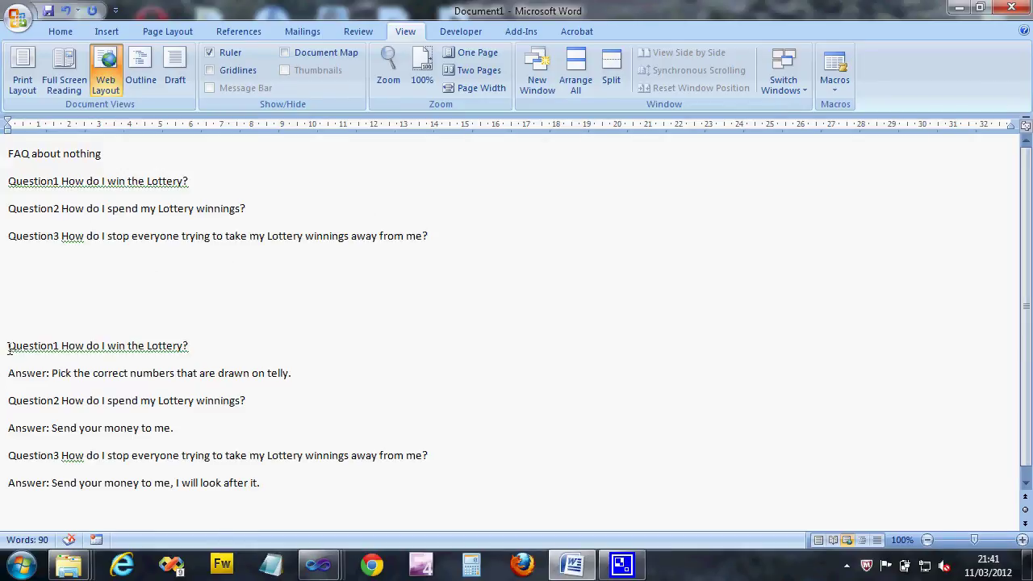
pyautogui.moveTo(8, 345); pyautogui.dragTo(194, 352)
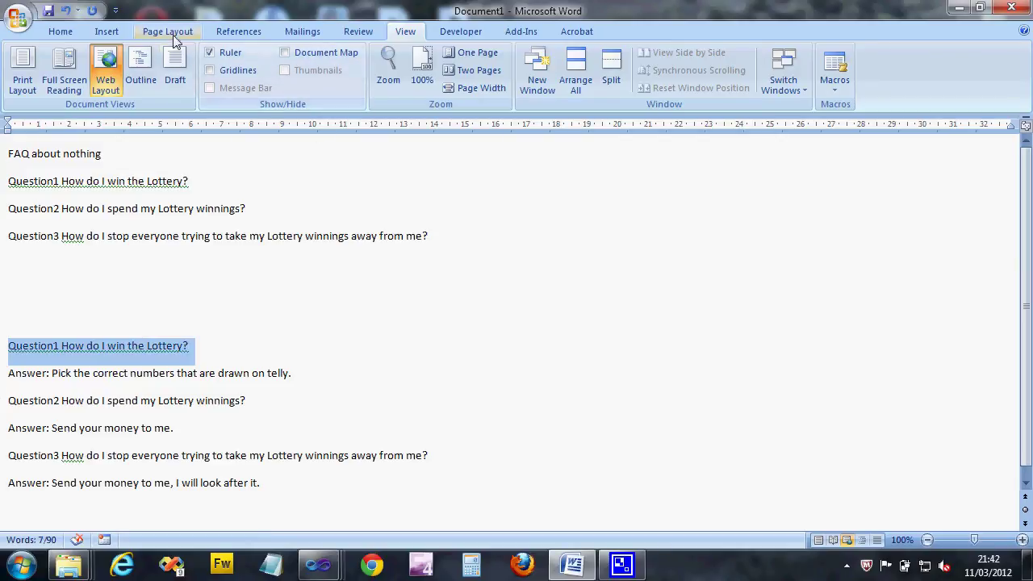
pyautogui.click(107, 31)
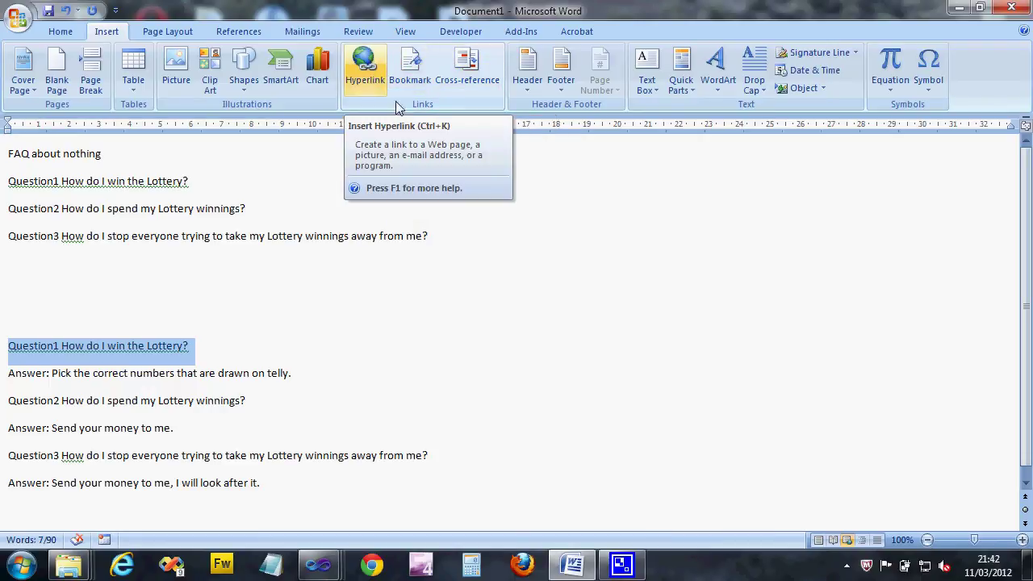
pyautogui.click(205, 362)
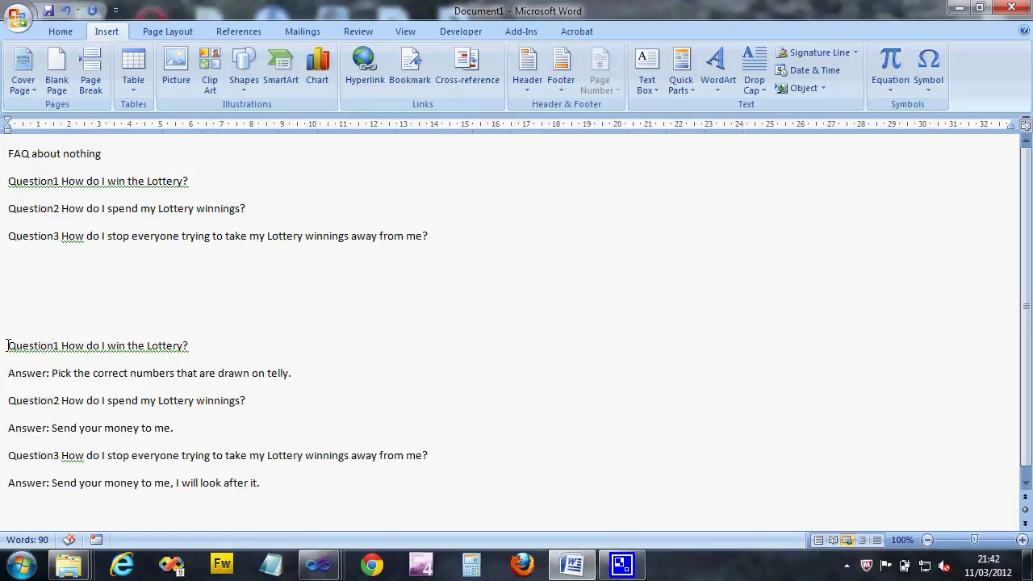
pyautogui.moveTo(7, 345); pyautogui.dragTo(196, 343)
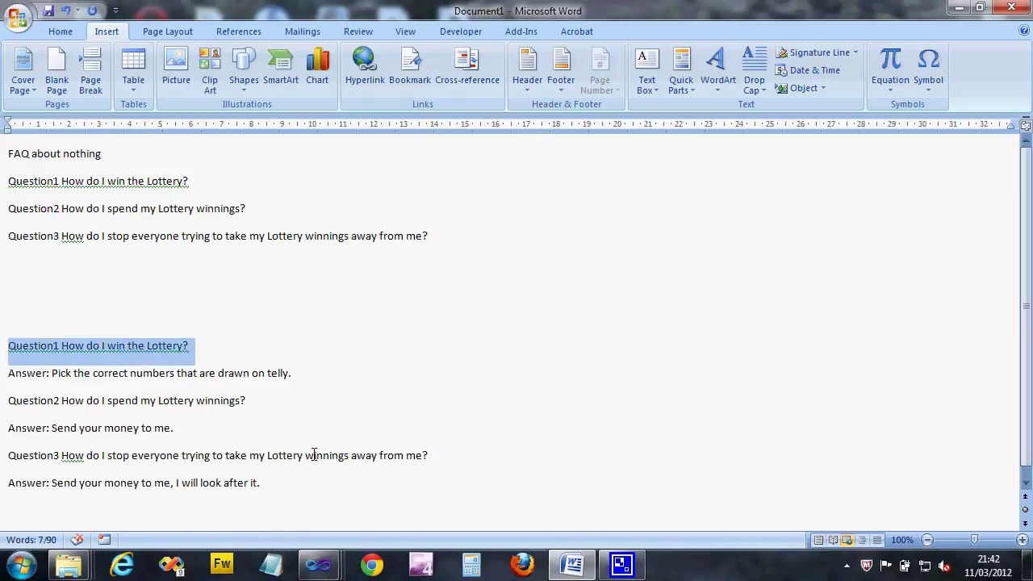
# Add a bookmark named QuestionOne on the selected lower Question1 line
pyautogui.click(430, 72)
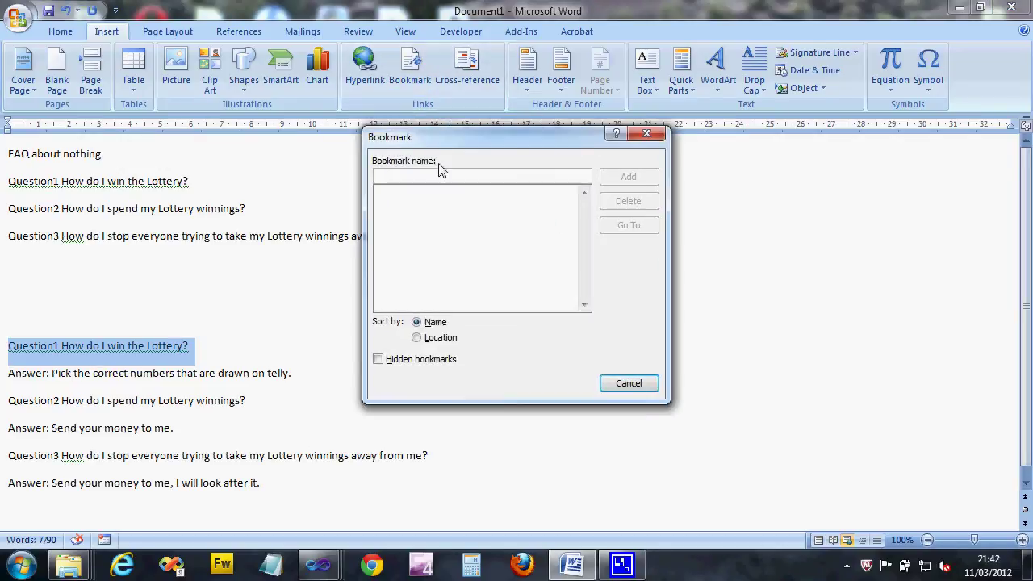
pyautogui.write('A')
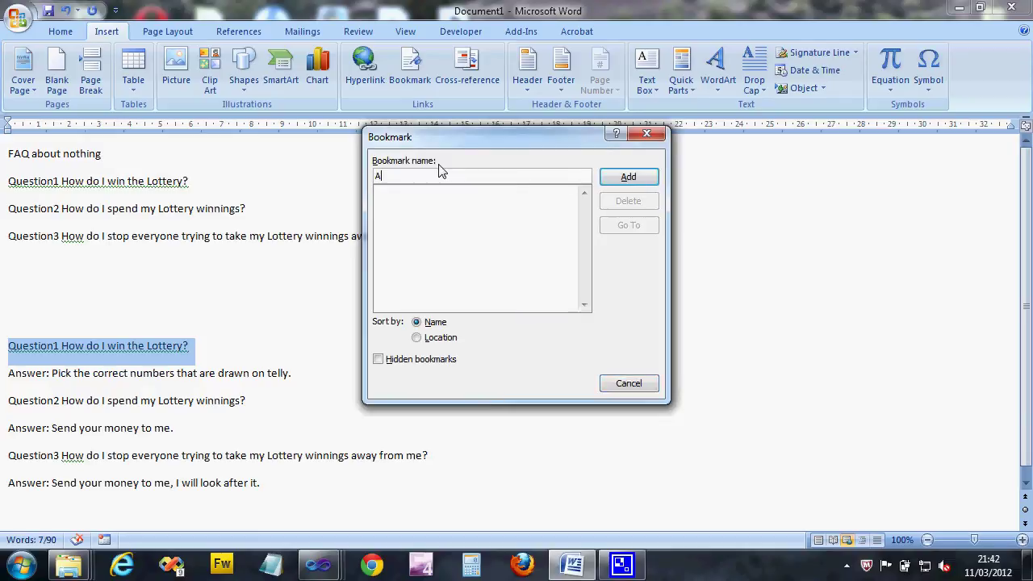
pyautogui.press('BackSpace')
pyautogui.write('Question 1')
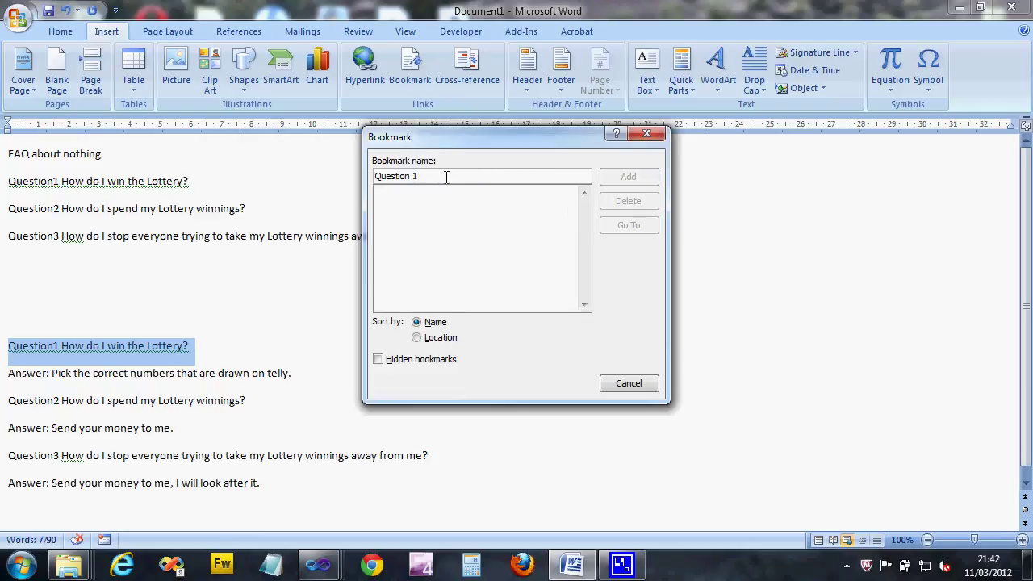
pyautogui.press('BackSpace')
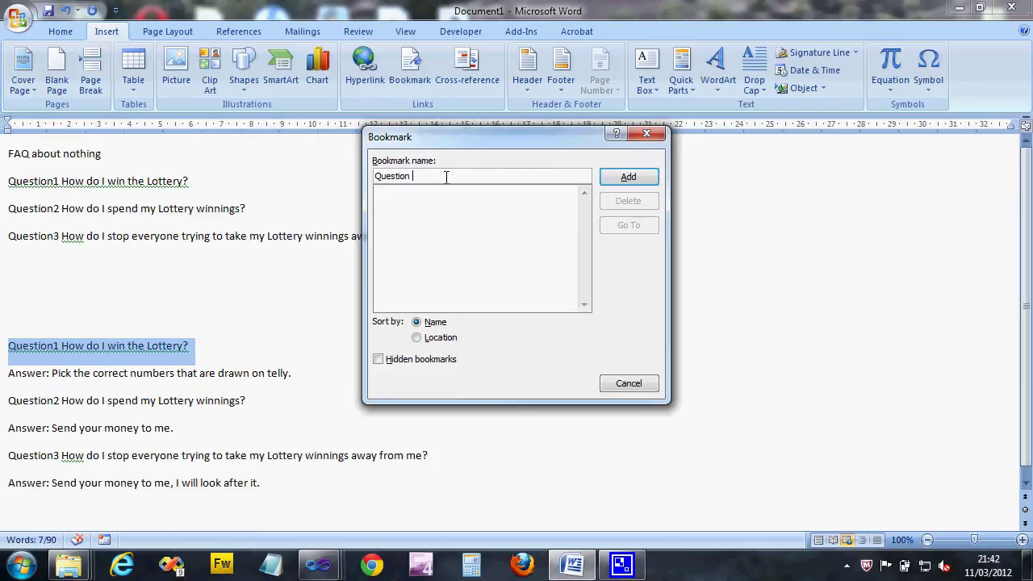
pyautogui.write('One')
pyautogui.press('BackSpace')
pyautogui.press('BackSpace')
pyautogui.press('BackSpace')
pyautogui.write('One')
pyautogui.click(629, 178)
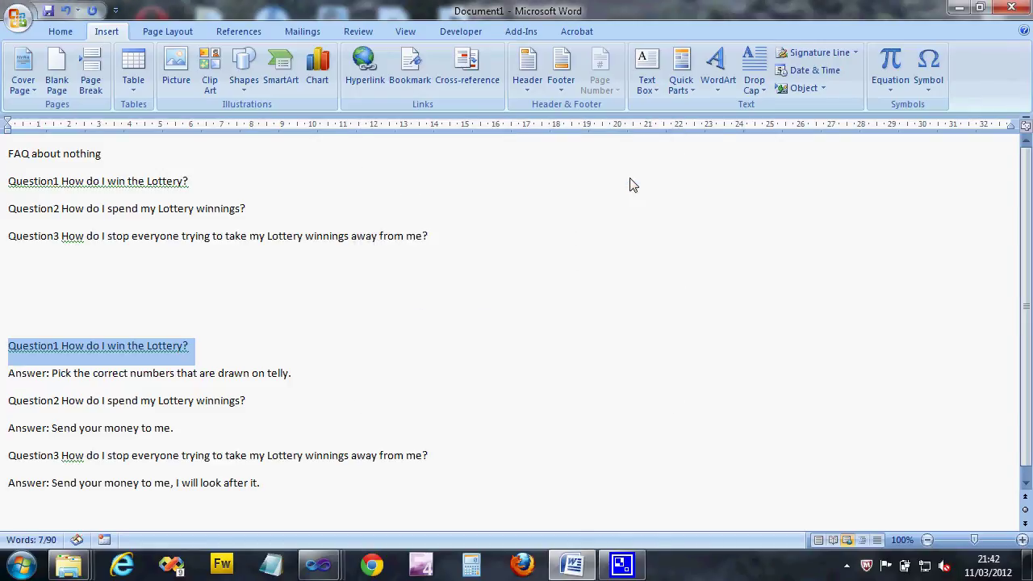
# Select the lower Question2 heading and begin editing the pre-filled bookmark name
pyautogui.click(282, 397)
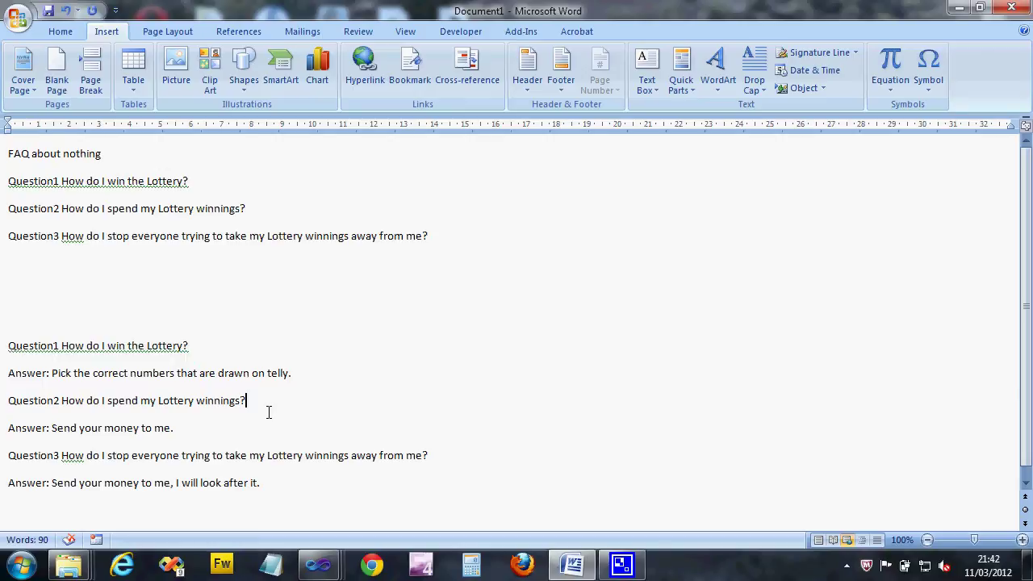
pyautogui.moveTo(263, 400); pyautogui.dragTo(11, 398)
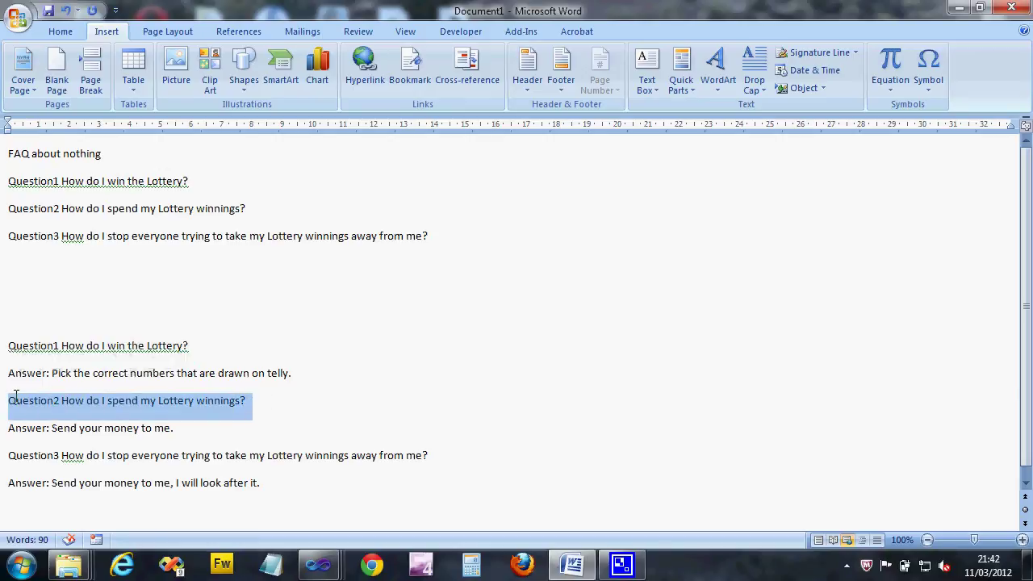
pyautogui.click(410, 68)
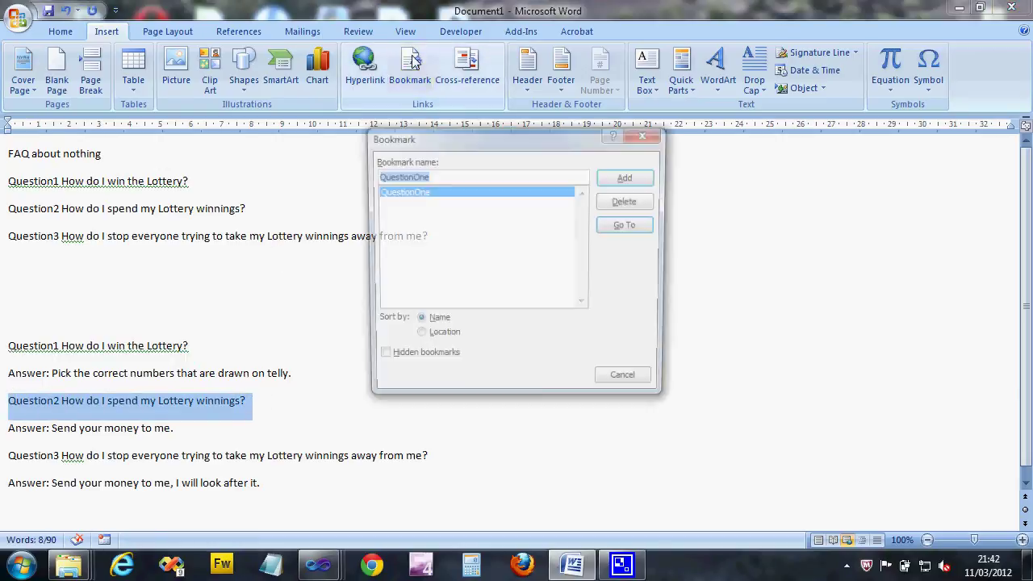
pyautogui.click(446, 176)
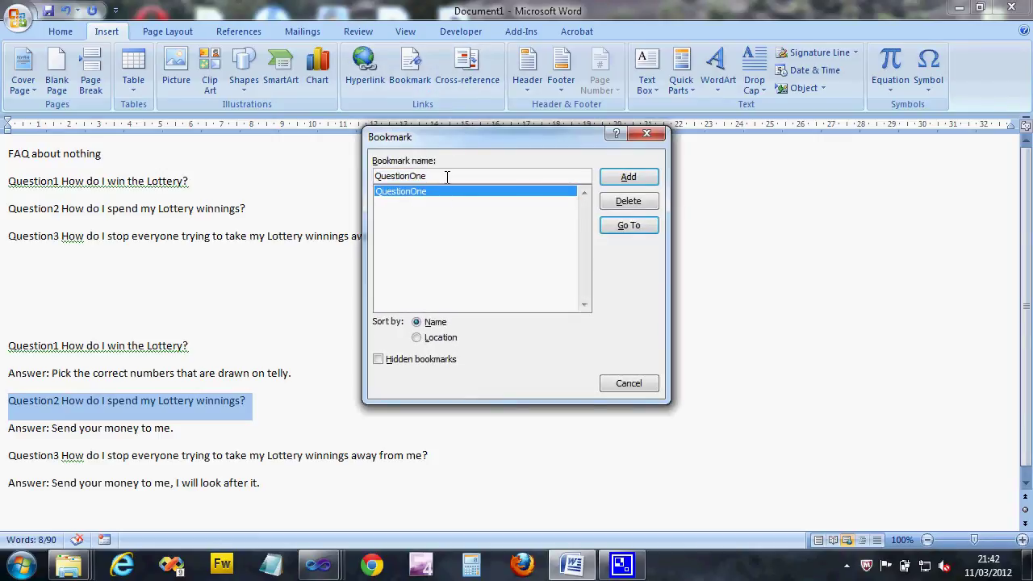
pyautogui.press('BackSpace')
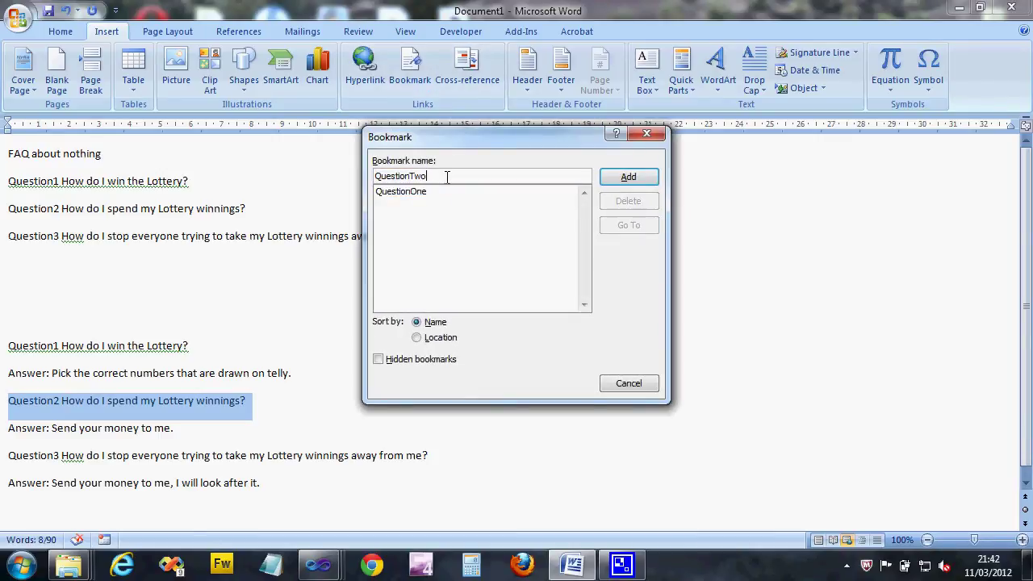
# Finish the QuestionTwo bookmark, then bookmark the lower Question3 line as QuestionThree
pyautogui.write('Two')
pyautogui.click(627, 178)
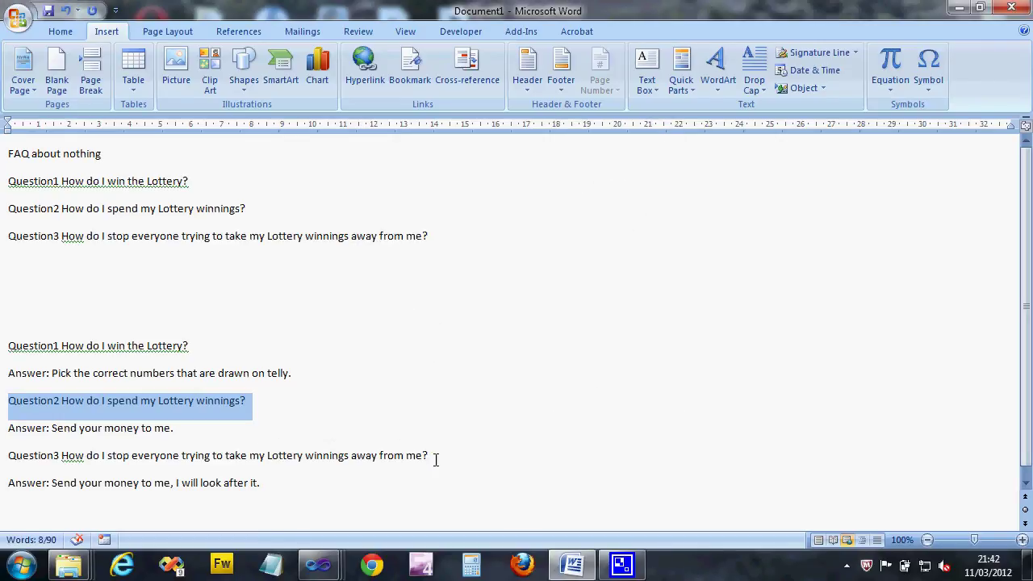
pyautogui.moveTo(433, 457); pyautogui.dragTo(11, 455)
pyautogui.click(423, 68)
pyautogui.click(546, 176)
pyautogui.press('BackSpace')
pyautogui.press('BackSpace')
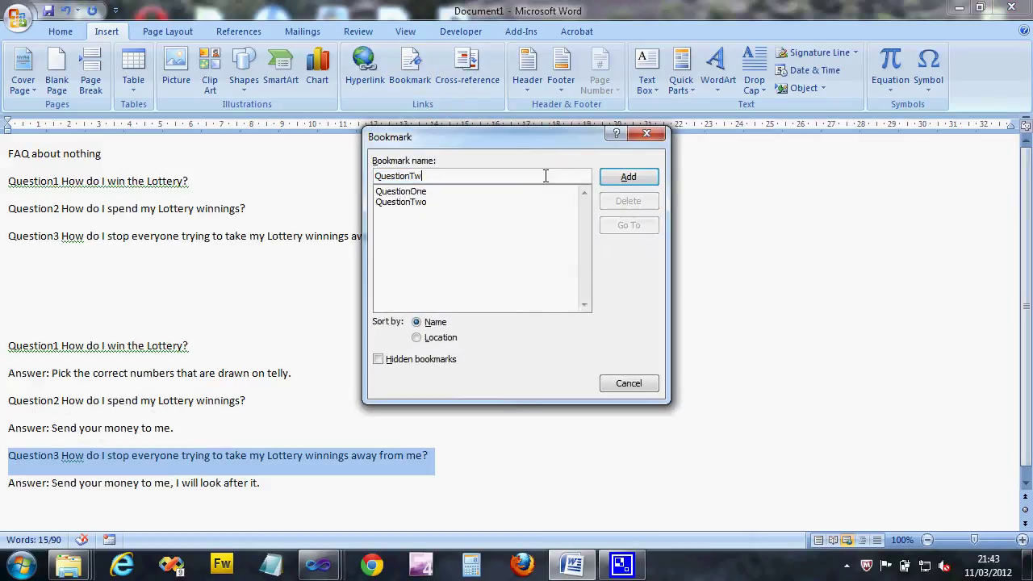
pyautogui.write('hree')
pyautogui.click(629, 178)
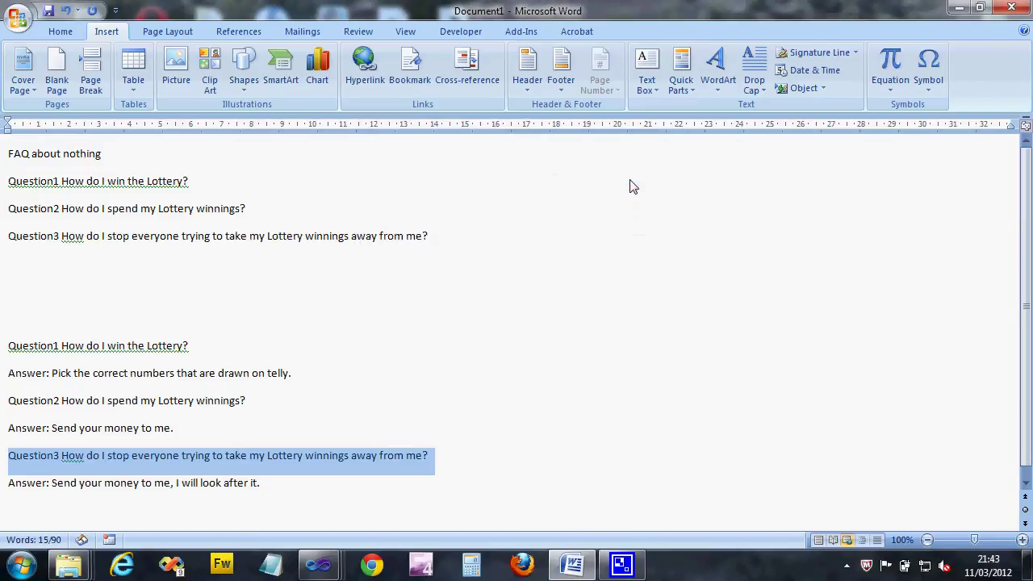
pyautogui.click(447, 305)
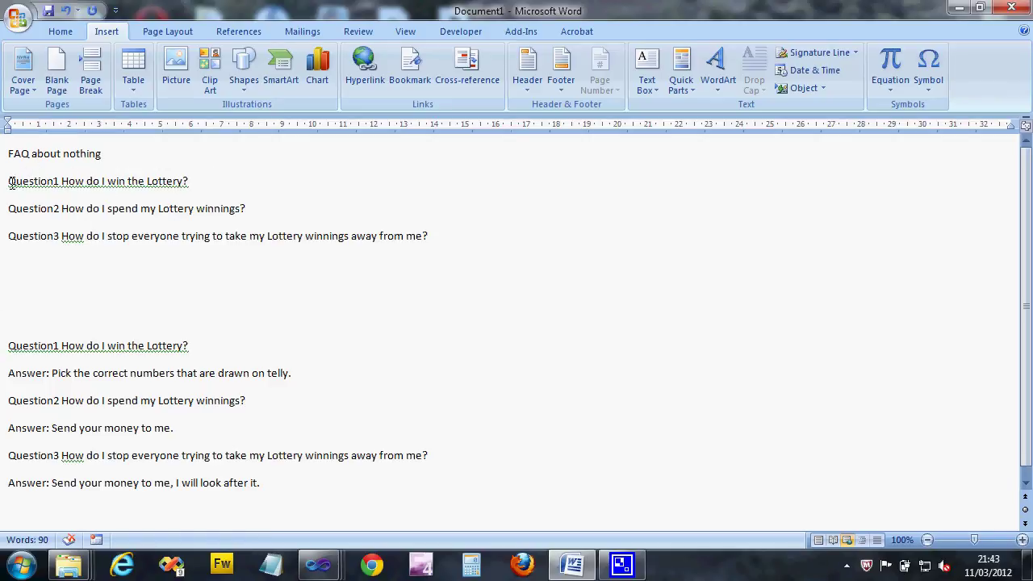
# Select exactly the top 'Question1 How do I win the Lottery?' text, excluding the paragraph mark
pyautogui.moveTo(6, 183); pyautogui.dragTo(194, 182)
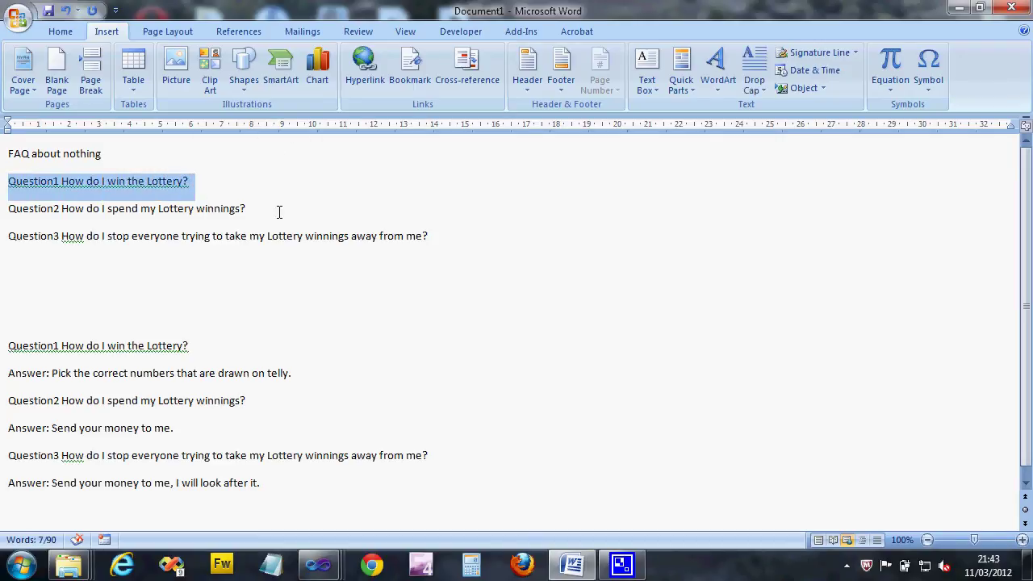
pyautogui.click(184, 197)
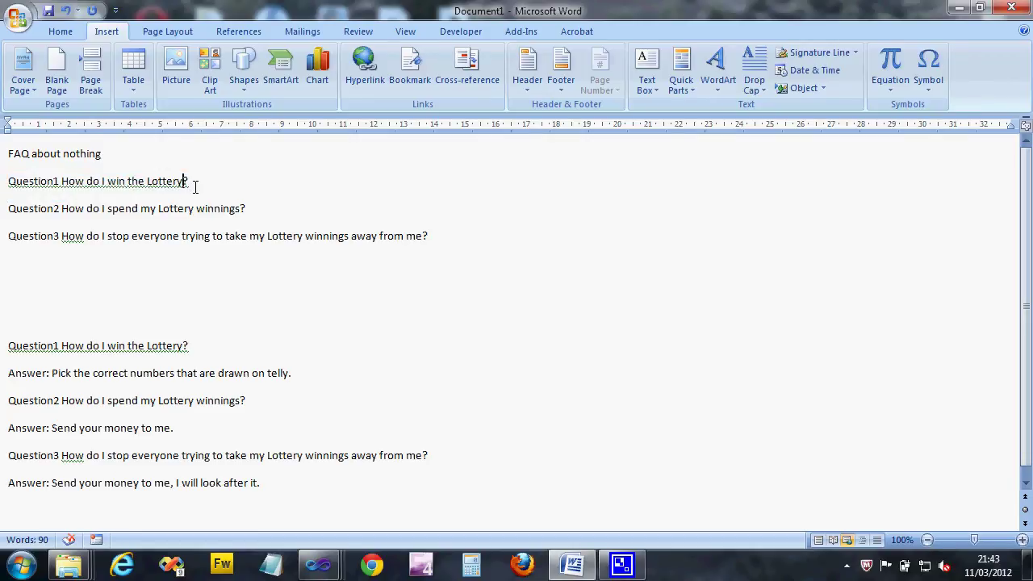
pyautogui.moveTo(195, 182); pyautogui.dragTo(34, 181)
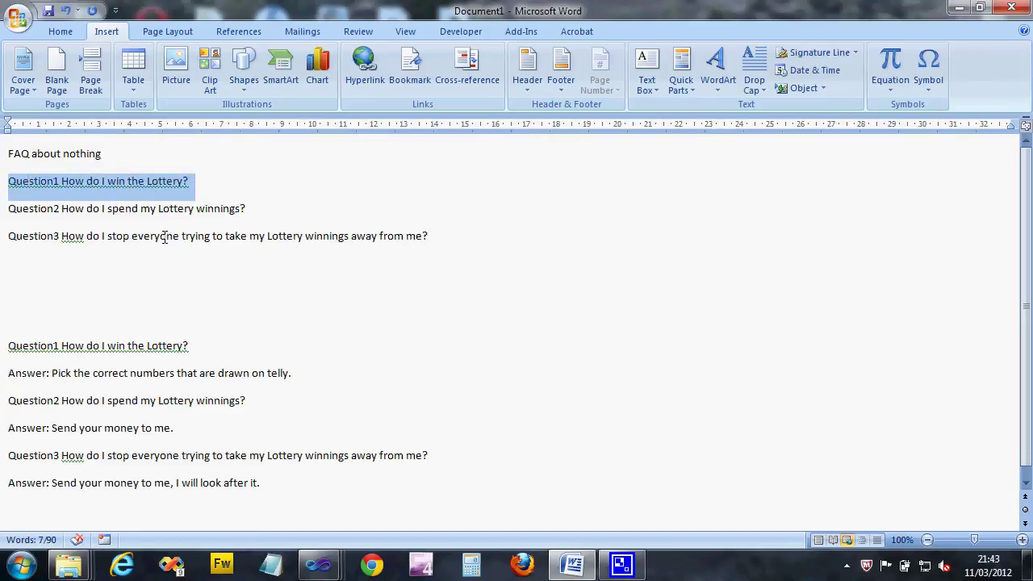
pyautogui.click(188, 186)
pyautogui.moveTo(188, 182); pyautogui.dragTo(44, 181)
pyautogui.hotkey('shift', 'Left')
pyautogui.click(188, 185)
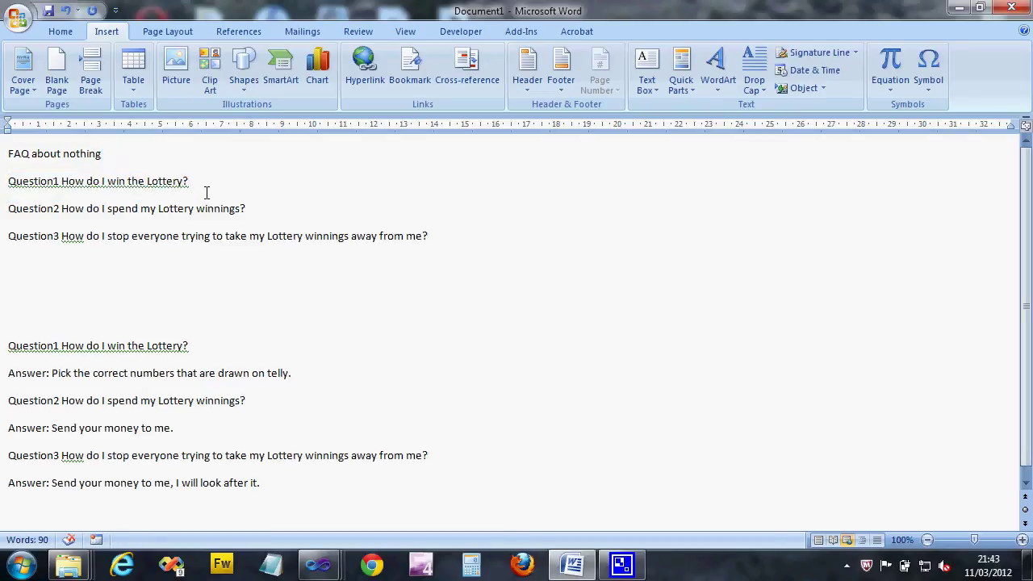
pyautogui.hotkey('shift', 'Down')
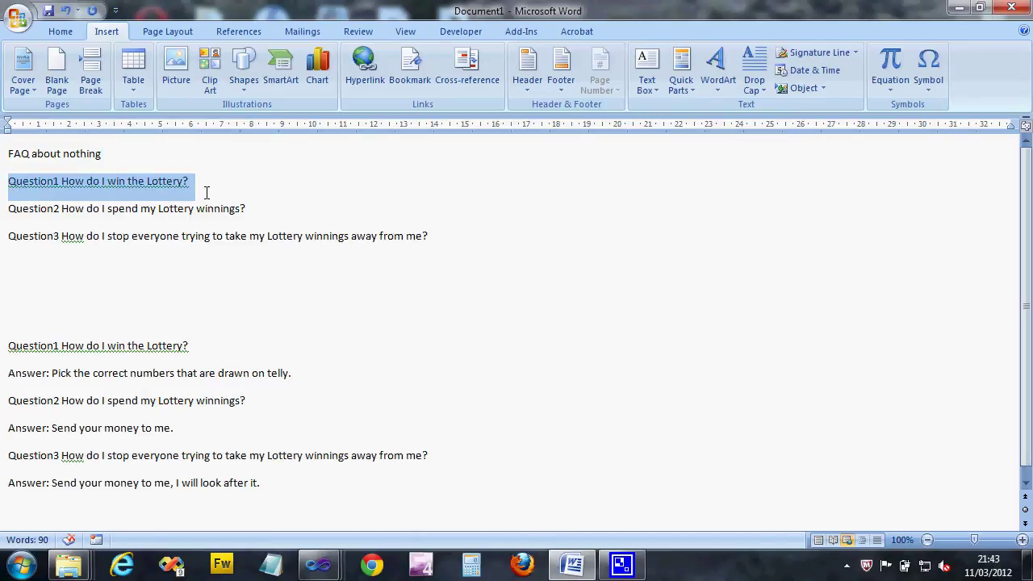
pyautogui.press('Left')
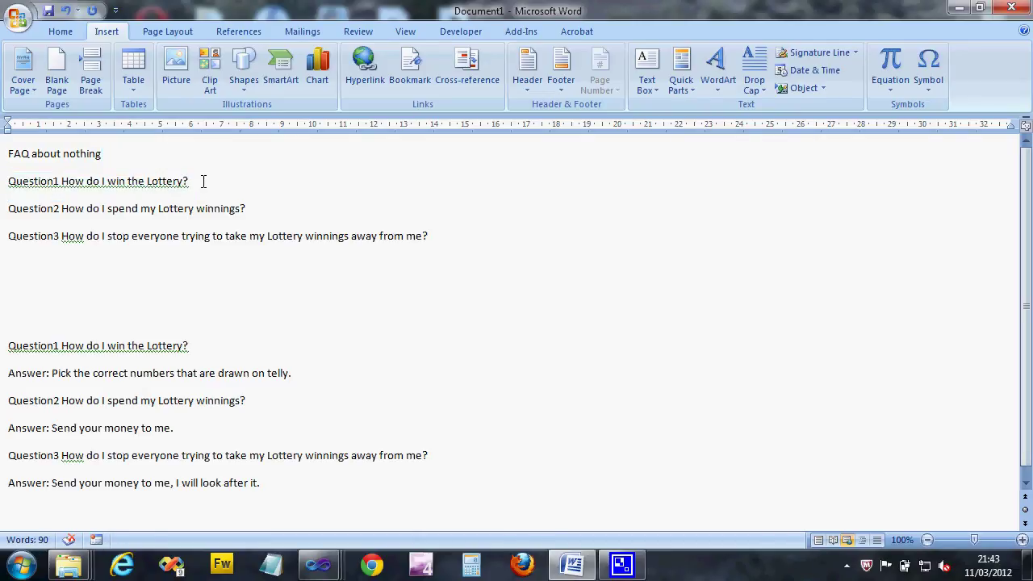
pyautogui.moveTo(190, 182); pyautogui.dragTo(10, 182)
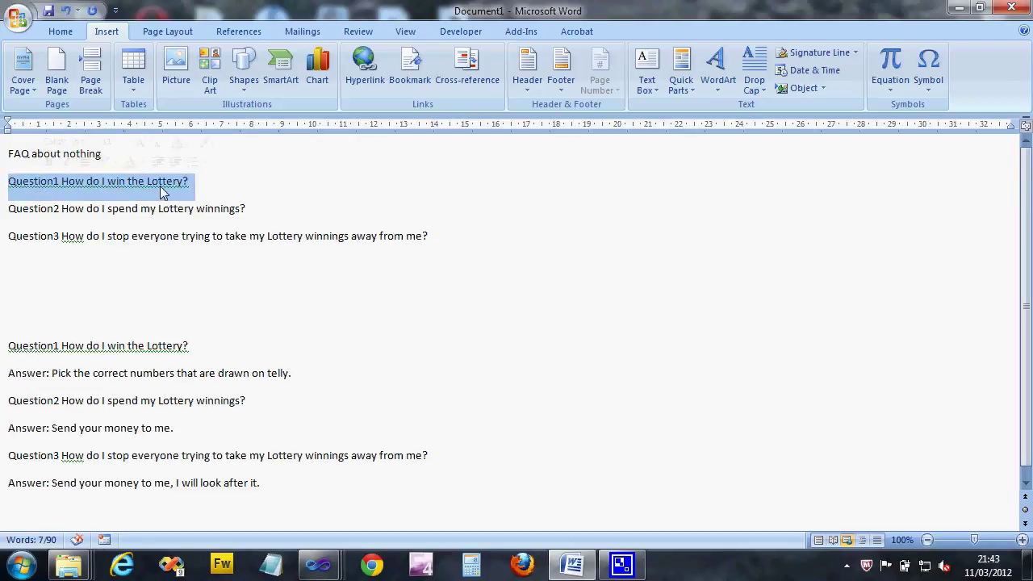
pyautogui.click(199, 192)
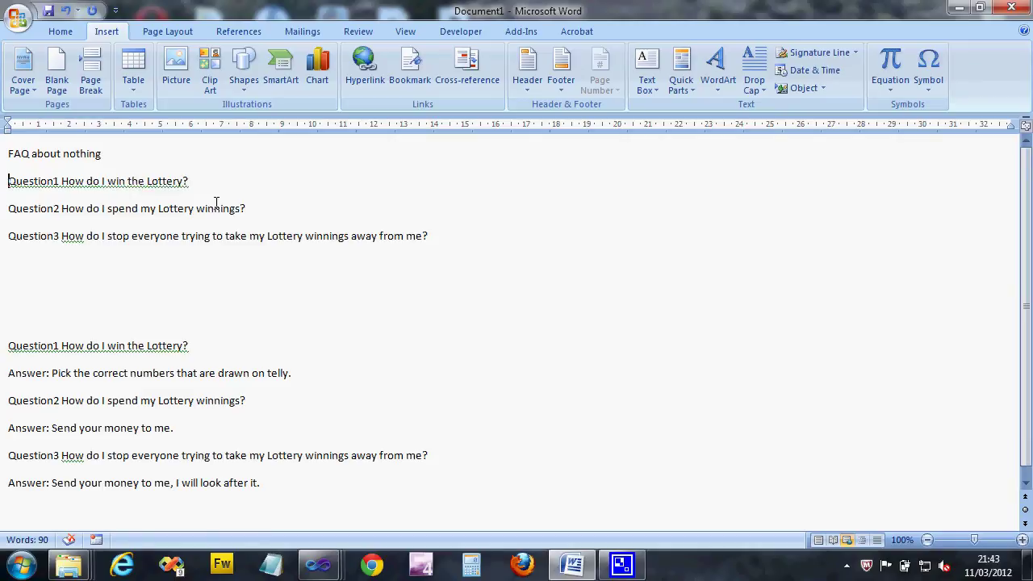
pyautogui.hotkey('shift', 'Down')
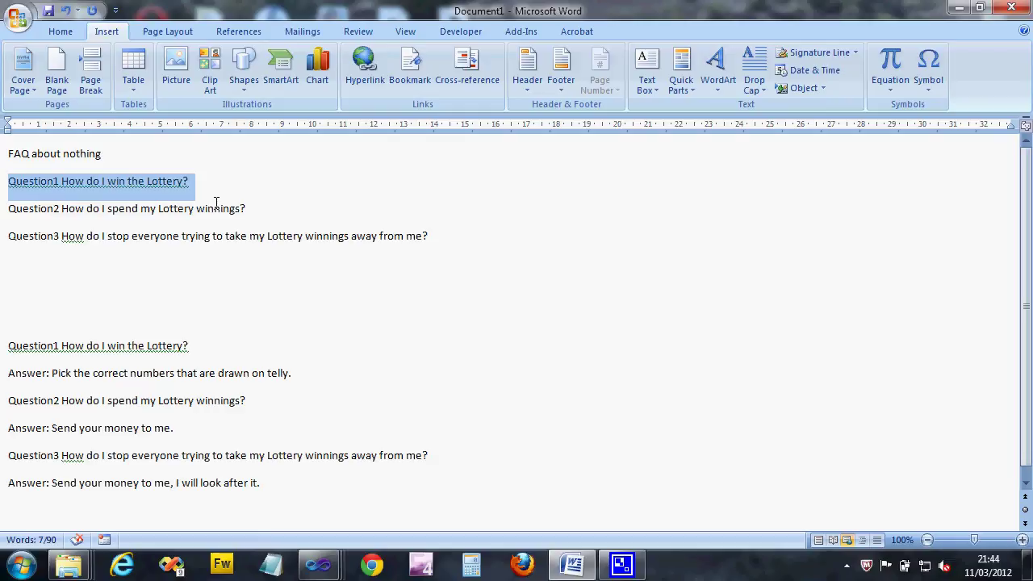
pyautogui.hotkey('shift', 'Left')
pyautogui.click(114, 186)
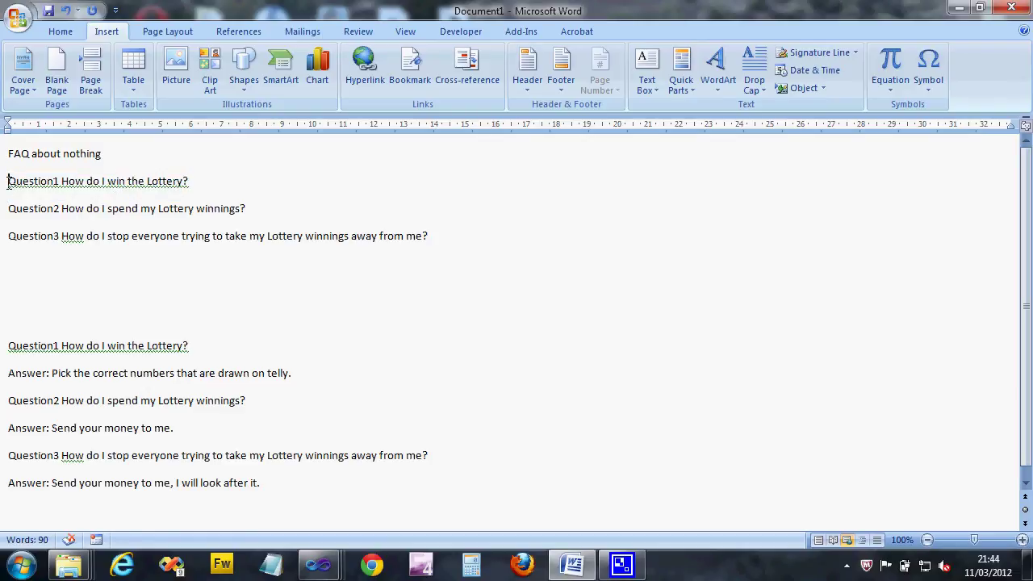
pyautogui.moveTo(8, 180); pyautogui.dragTo(190, 181)
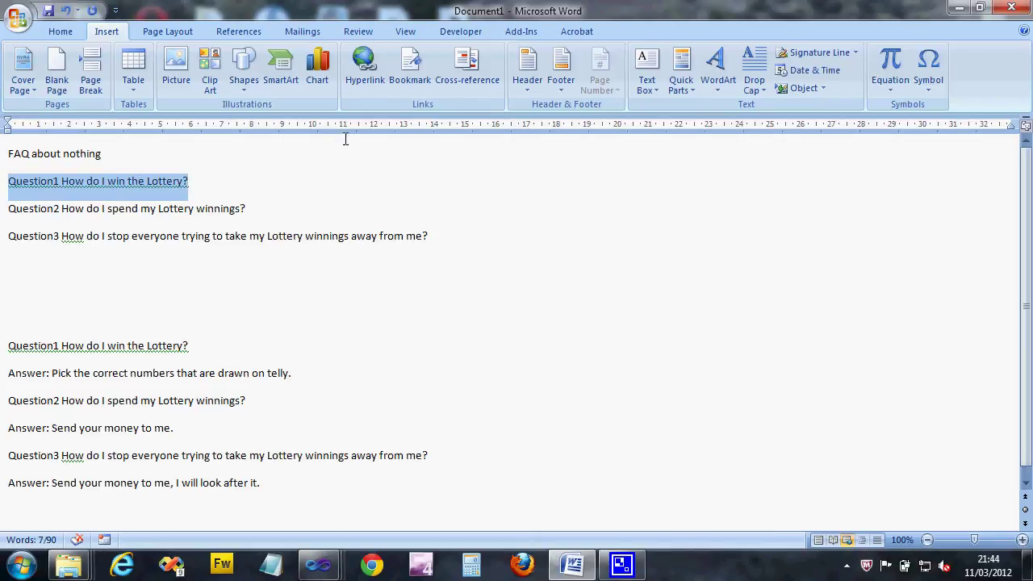
# Hyperlink the top Question1 line to the QuestionOne bookmark and Ctrl+click to test it
pyautogui.click(366, 68)
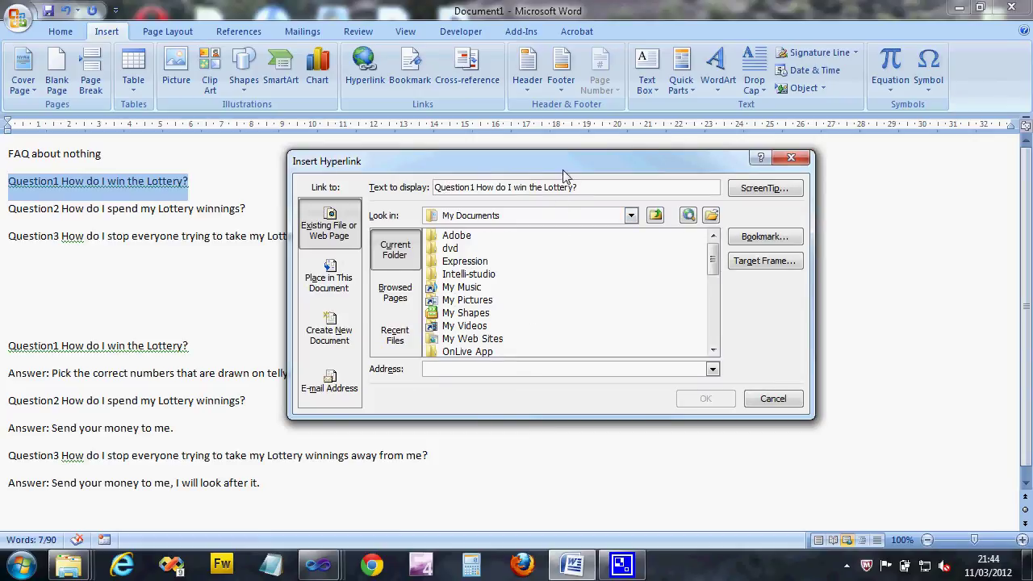
pyautogui.moveTo(562, 171); pyautogui.dragTo(563, 123)
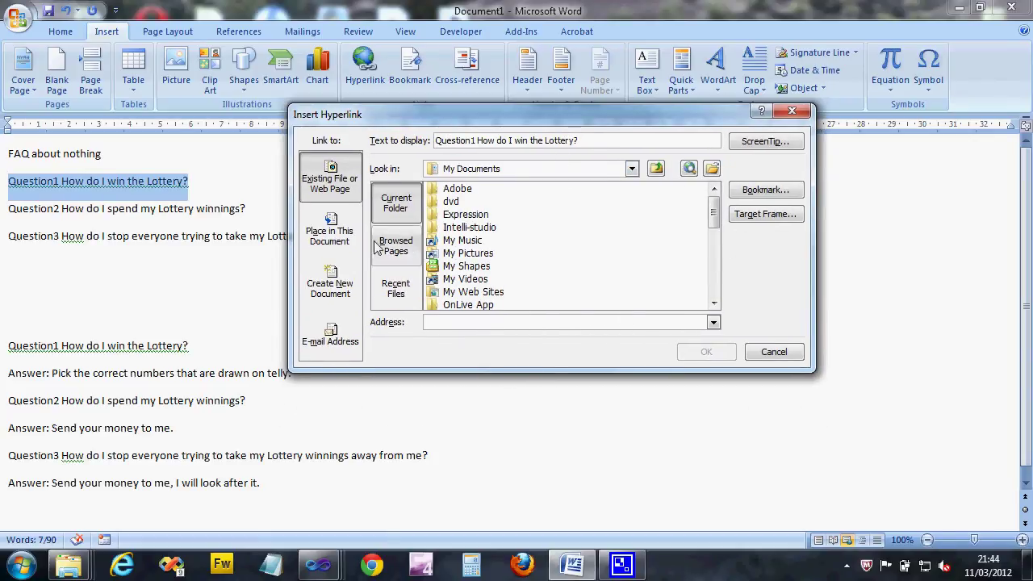
pyautogui.click(331, 230)
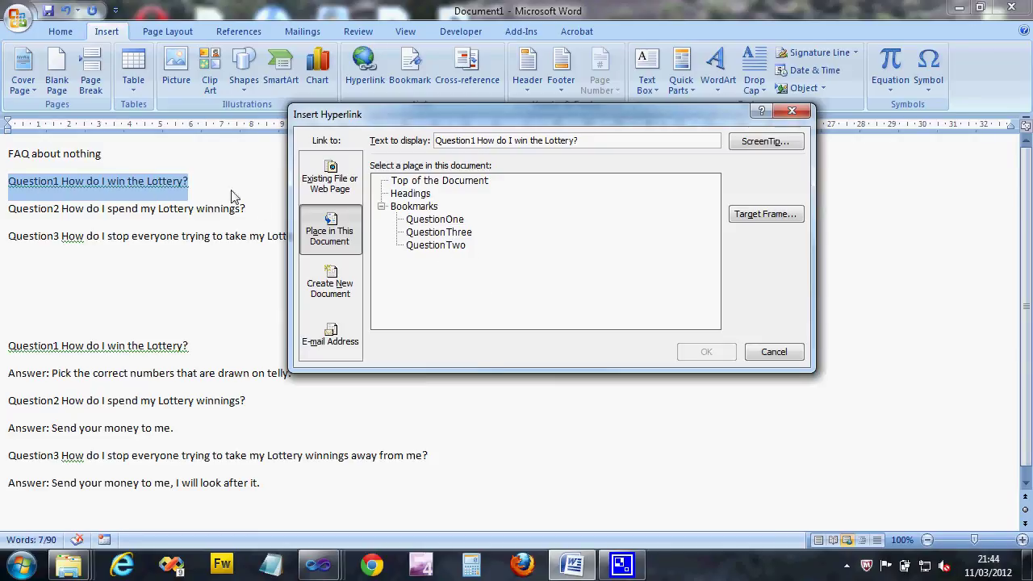
pyautogui.click(421, 223)
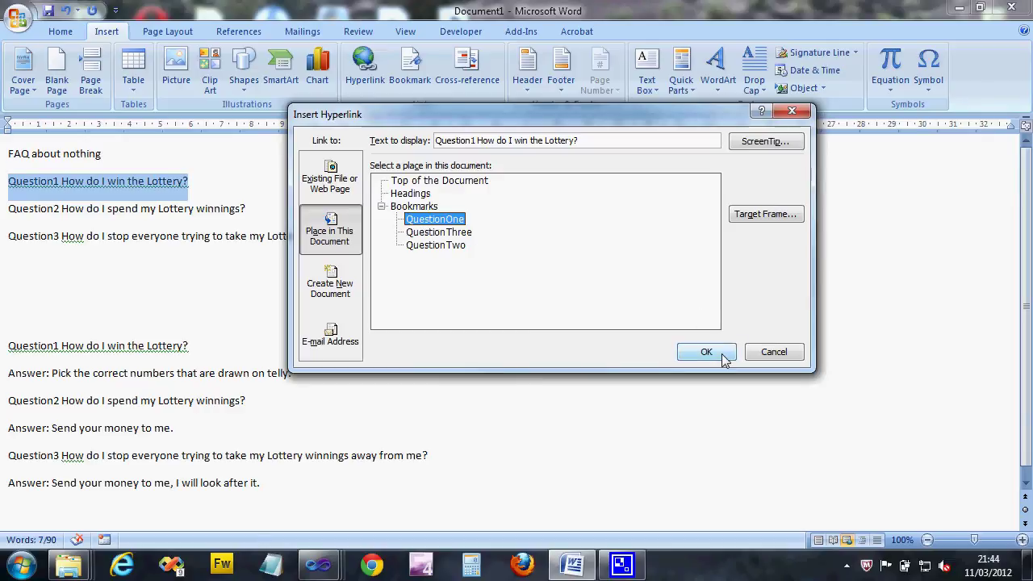
pyautogui.click(718, 353)
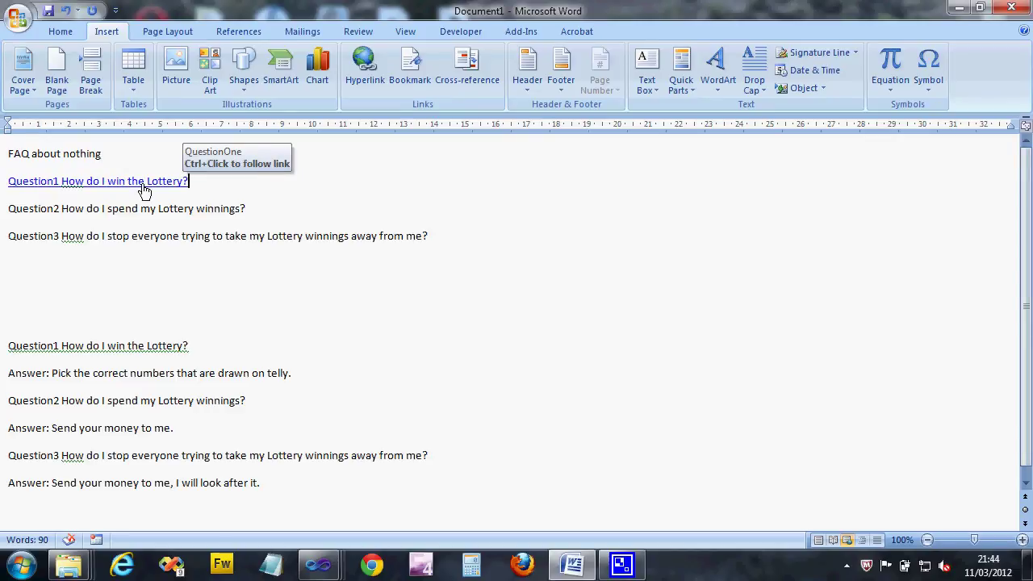
pyautogui.keyDown('ctrl'); pyautogui.click(143, 187); pyautogui.keyUp('ctrl')
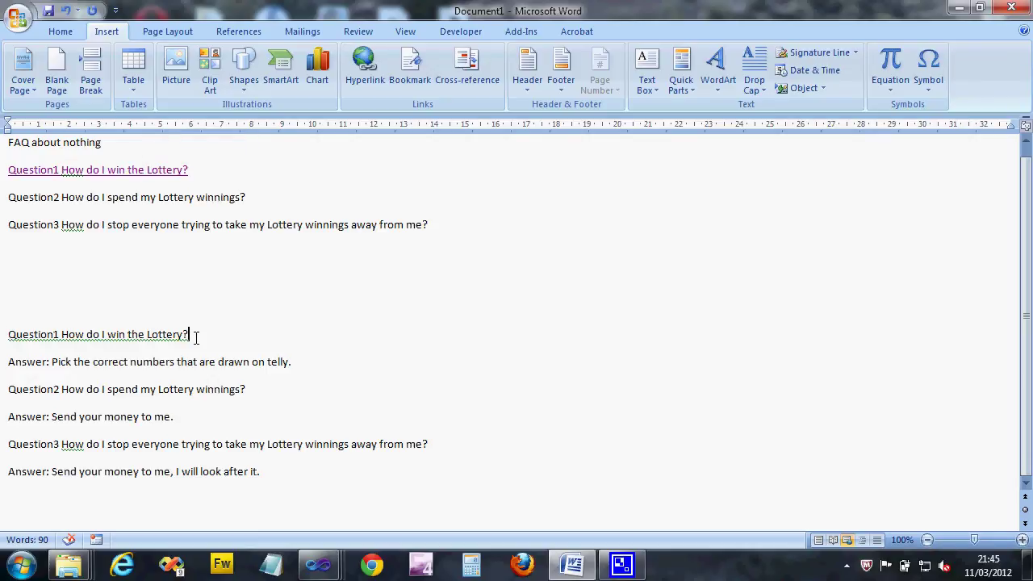
# Link the top Question2 line to the QuestionTwo bookmark
pyautogui.scroll(1, 195, 338)
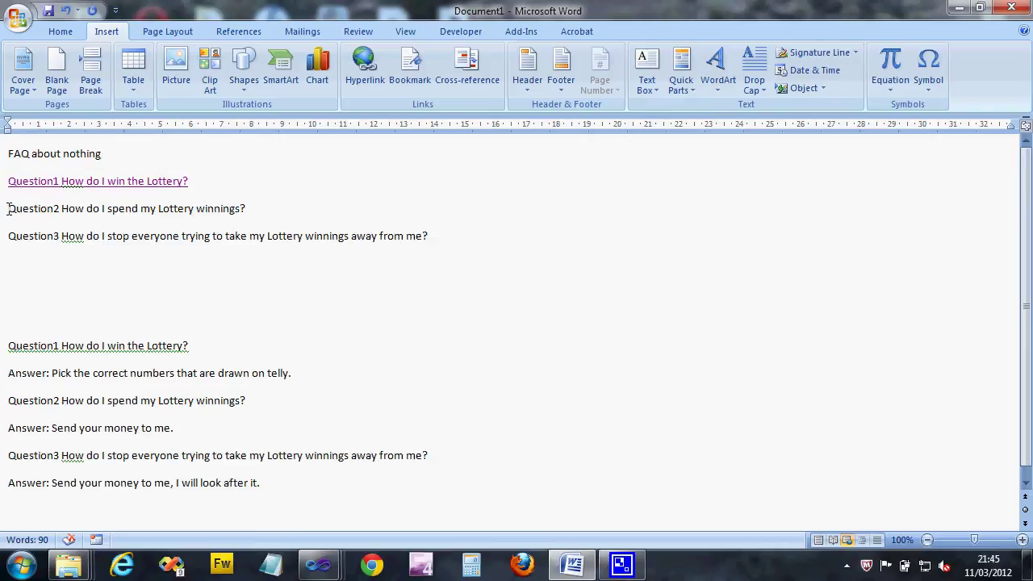
pyautogui.moveTo(8, 208); pyautogui.dragTo(244, 209)
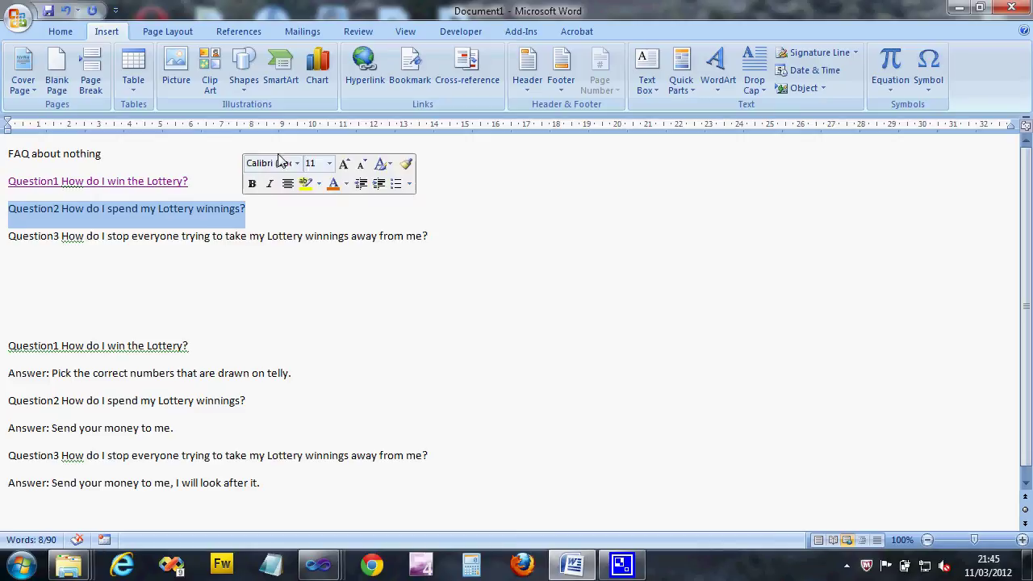
pyautogui.click(364, 60)
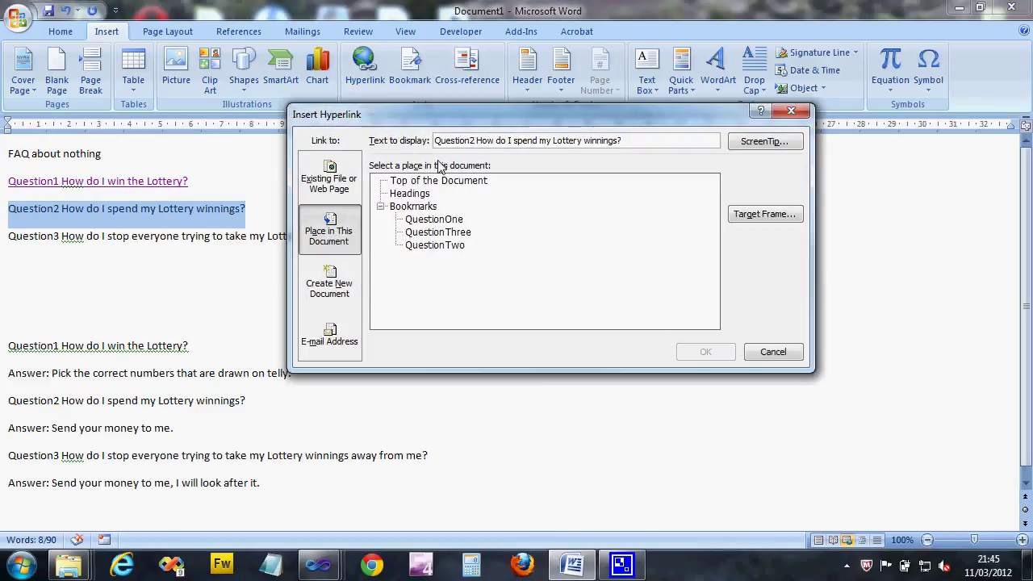
pyautogui.click(416, 247)
pyautogui.click(687, 351)
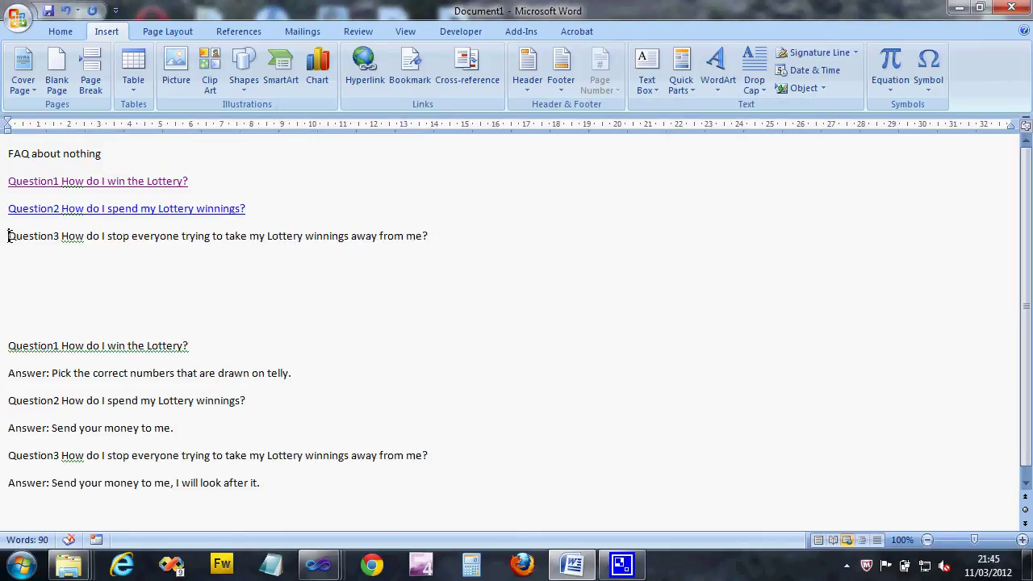
# Link the top Question3 line to the QuestionThree bookmark
pyautogui.moveTo(8, 236); pyautogui.dragTo(431, 233)
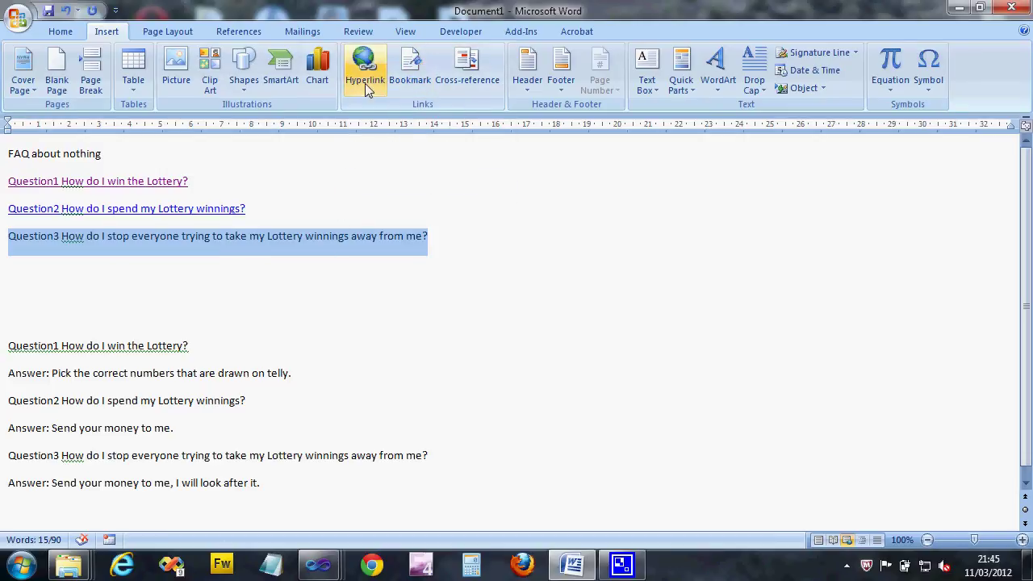
pyautogui.click(365, 83)
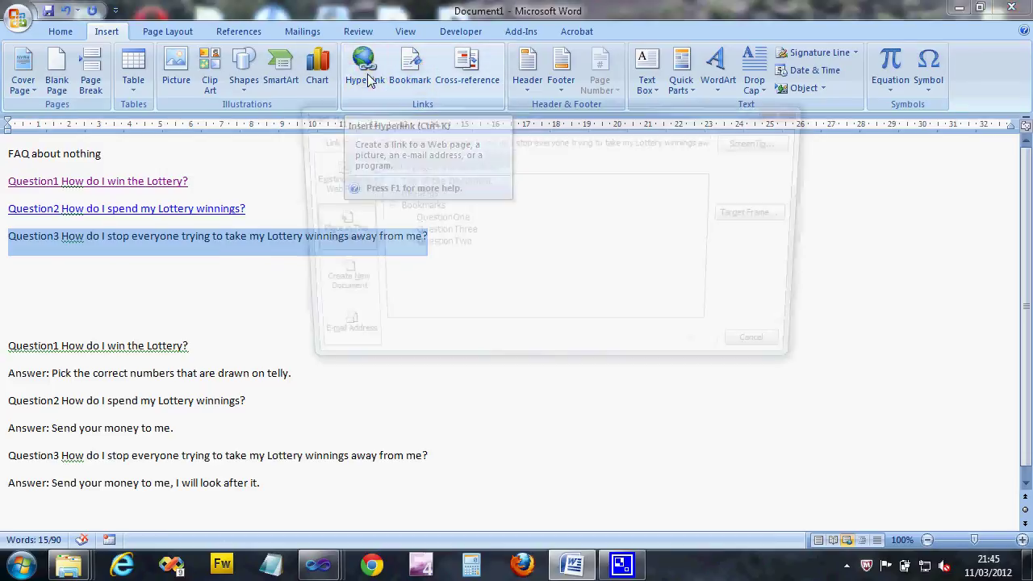
pyautogui.click(464, 234)
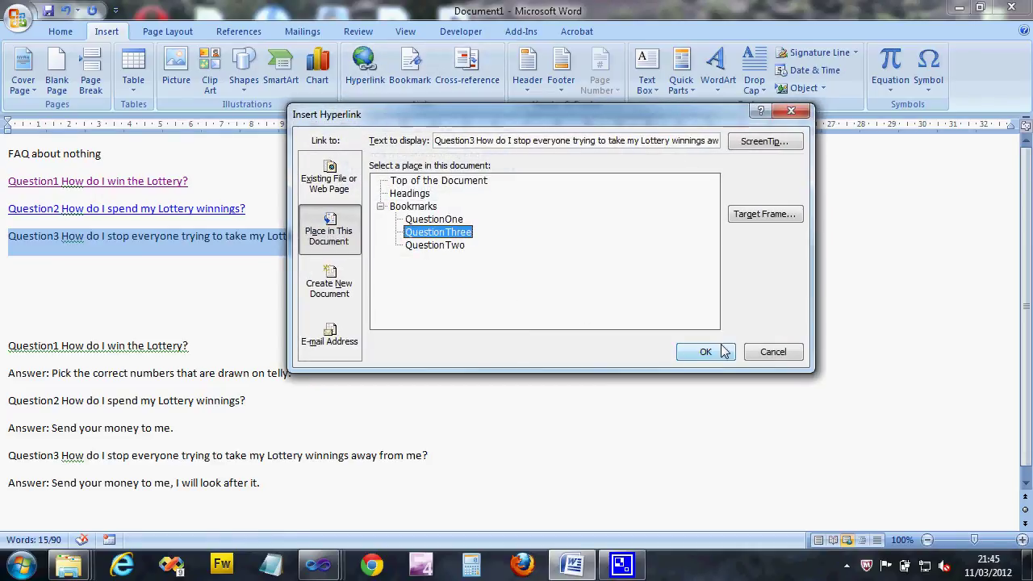
pyautogui.click(721, 351)
pyautogui.click(588, 337)
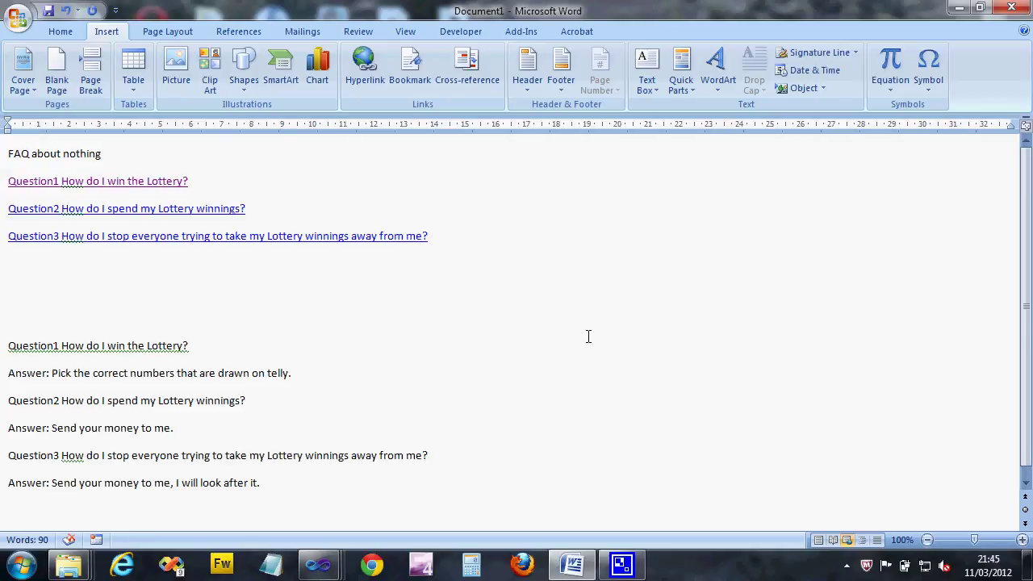
# Save the document to the Desktop as Web Page (*.htm;*.html) named FAQ about nothing.htm
pyautogui.click(17, 18)
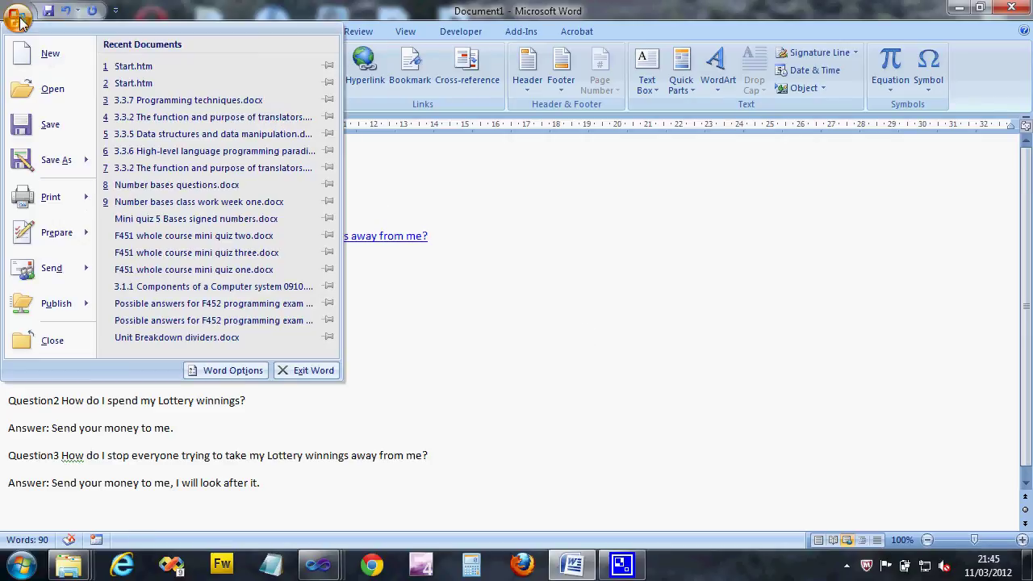
pyautogui.moveTo(54, 160)
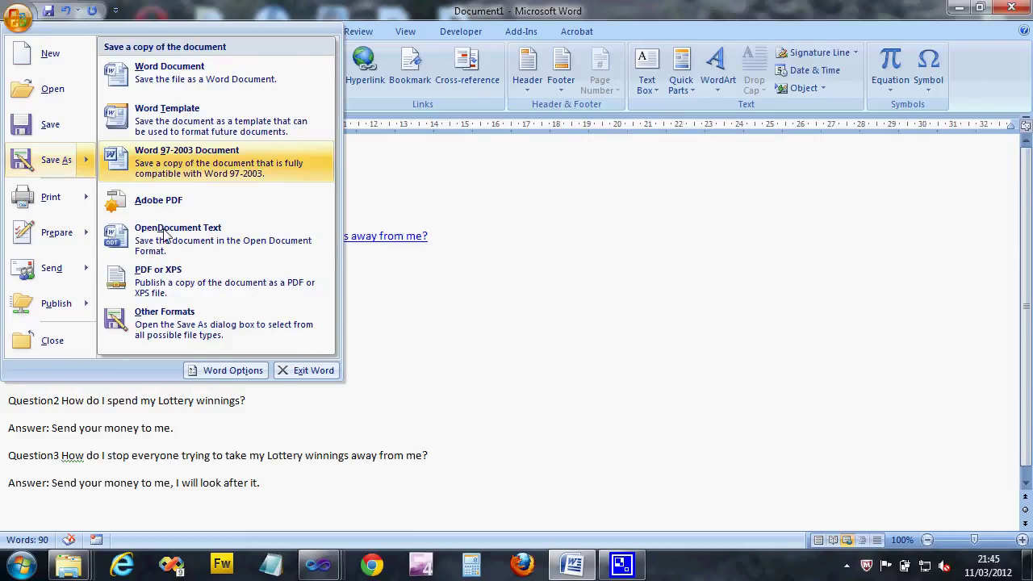
pyautogui.click(179, 325)
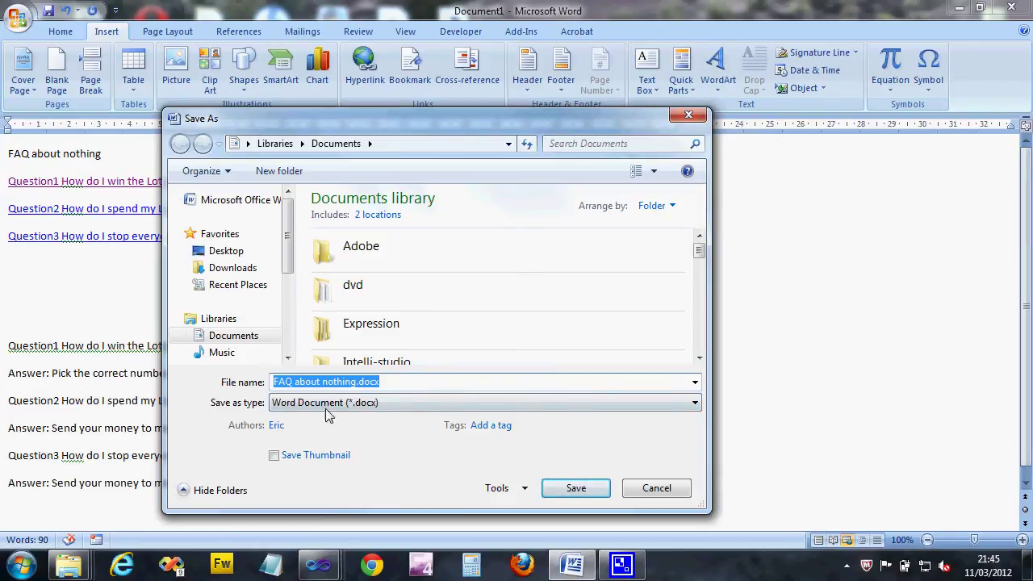
pyautogui.click(567, 404)
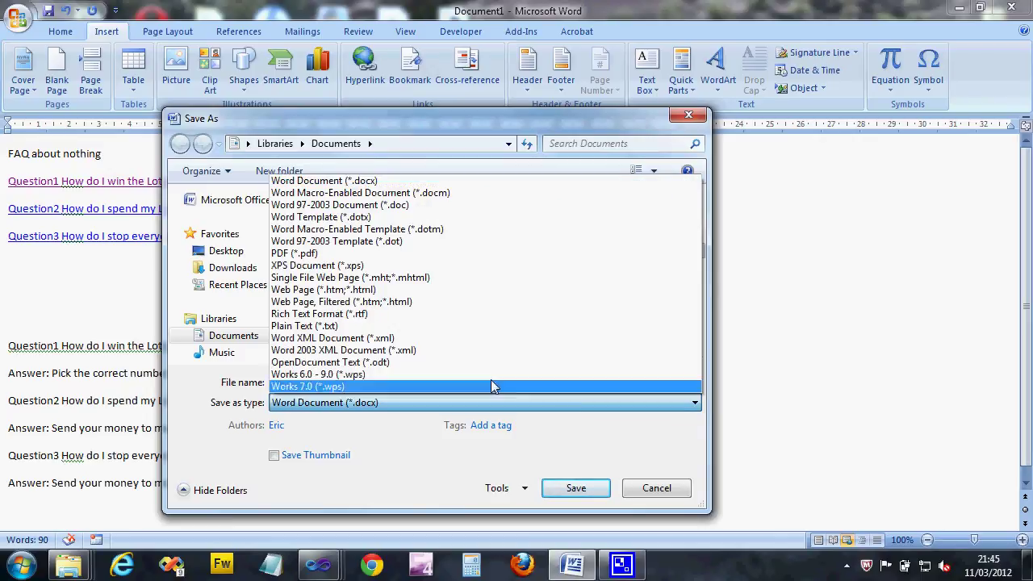
pyautogui.click(374, 291)
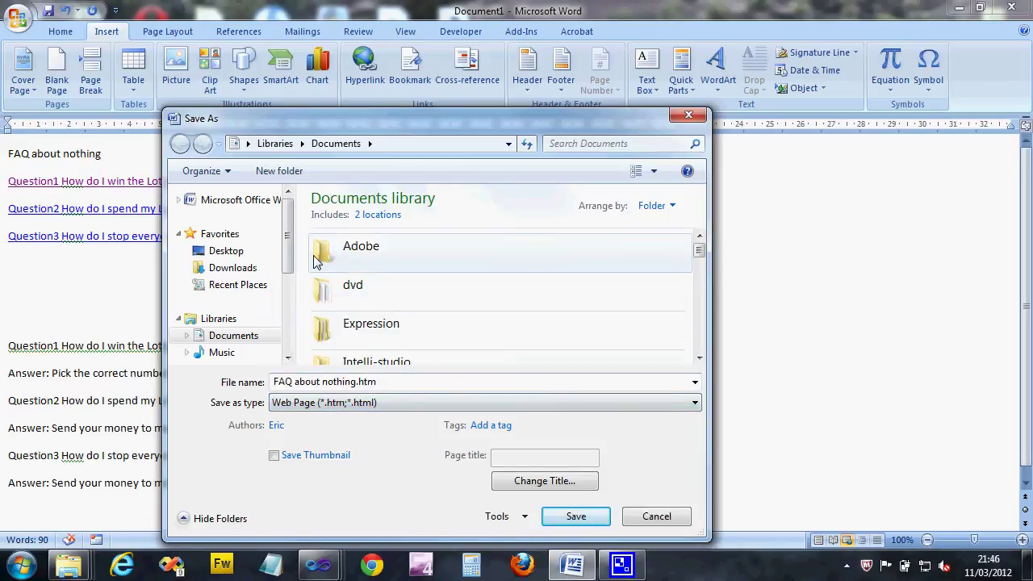
pyautogui.click(237, 254)
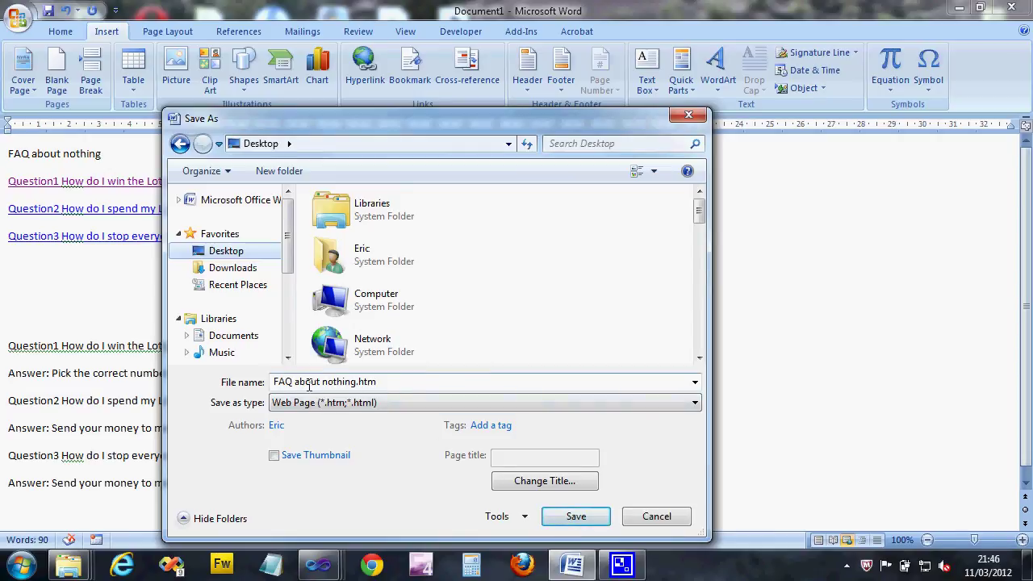
pyautogui.click(575, 517)
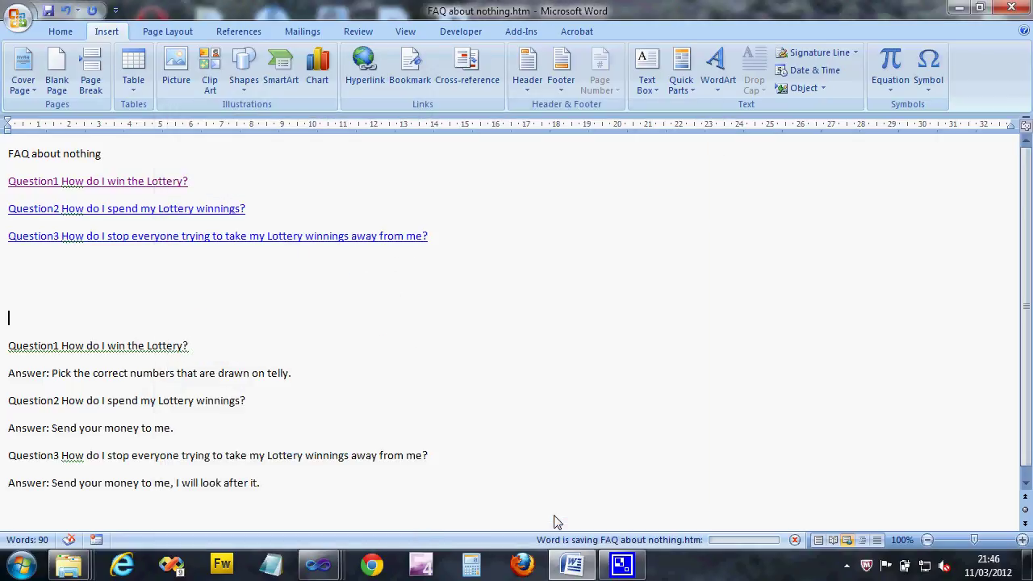
# Close Word and shift the FAQ about nothing.htm desktop icon into open space
pyautogui.click(1014, 10)
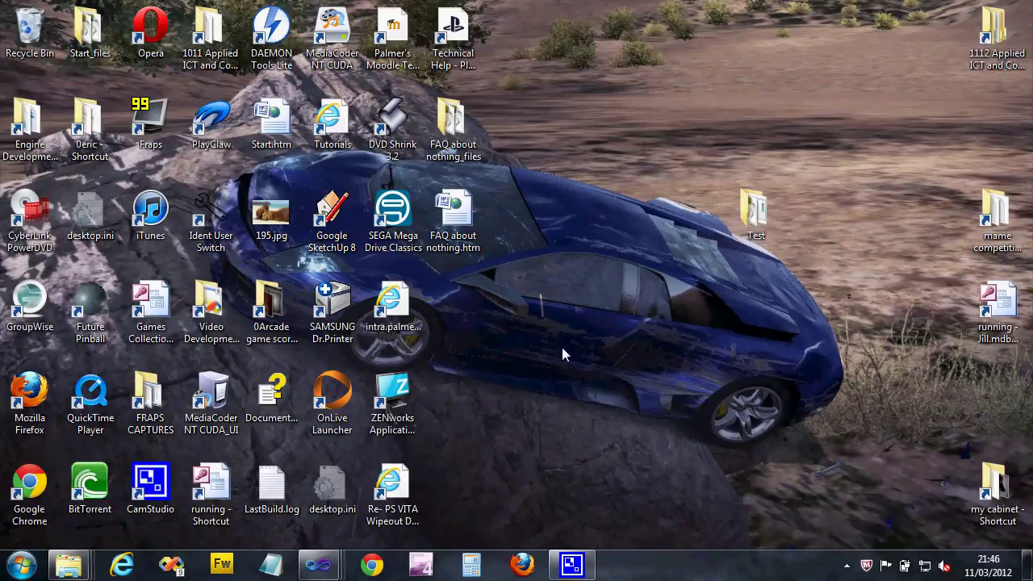
pyautogui.moveTo(463, 211); pyautogui.dragTo(523, 212)
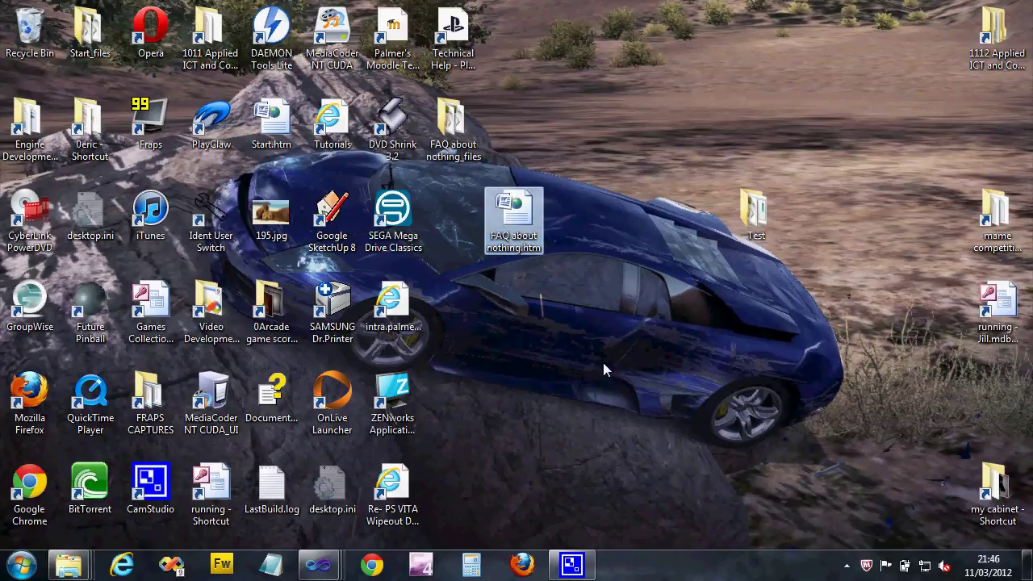
# Open FAQ about nothing.htm in Internet Explorer and test the Question1, Question2 and Question3 links
pyautogui.doubleClick(517, 223)
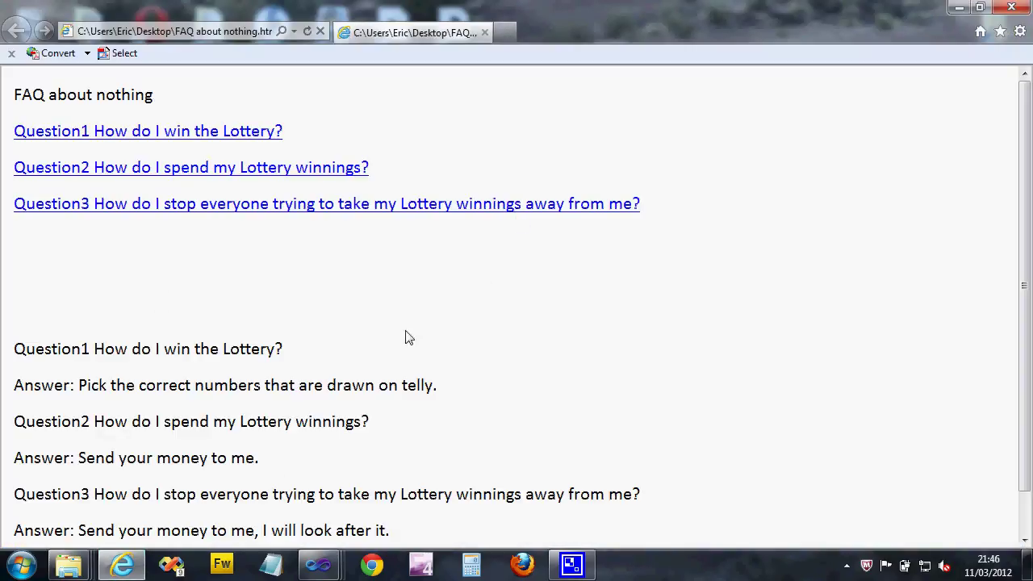
pyautogui.click(226, 132)
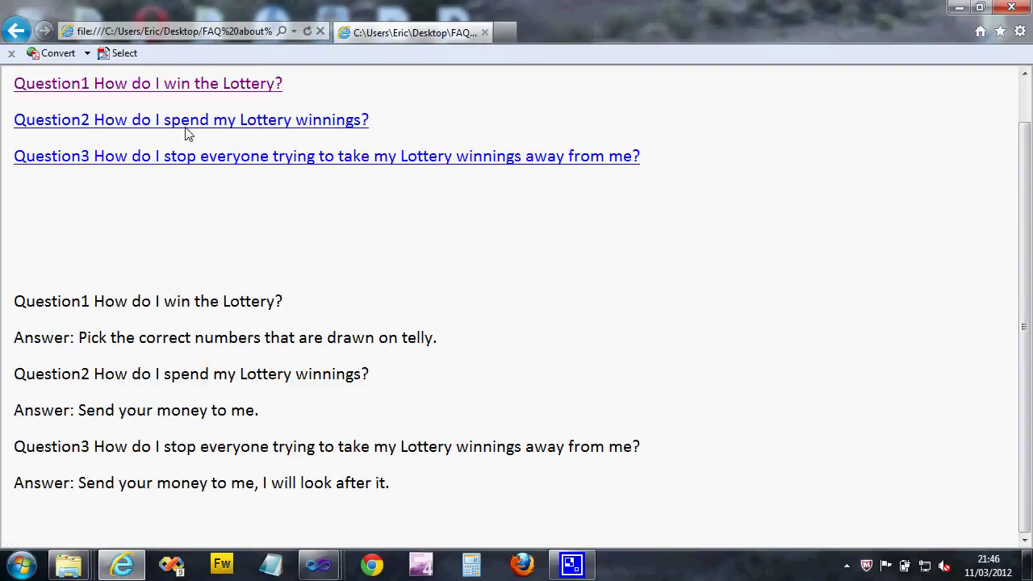
pyautogui.click(272, 130)
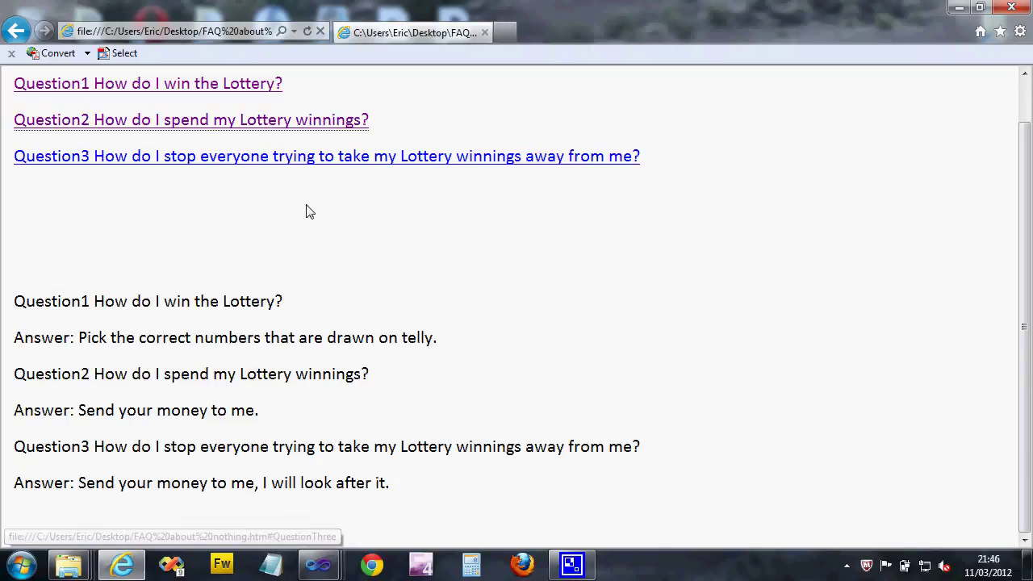
pyautogui.click(293, 157)
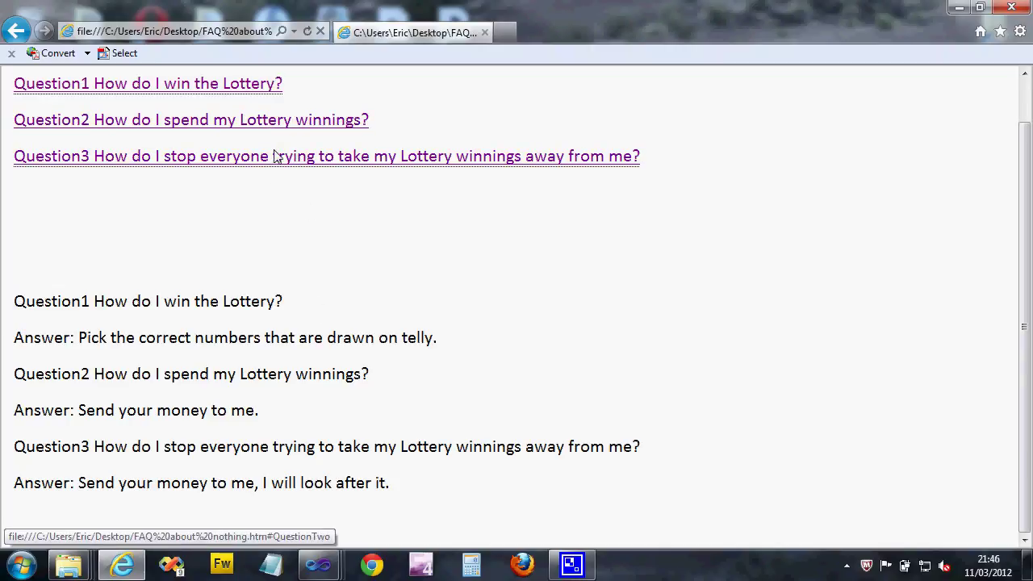
pyautogui.scroll(1, 218, 159)
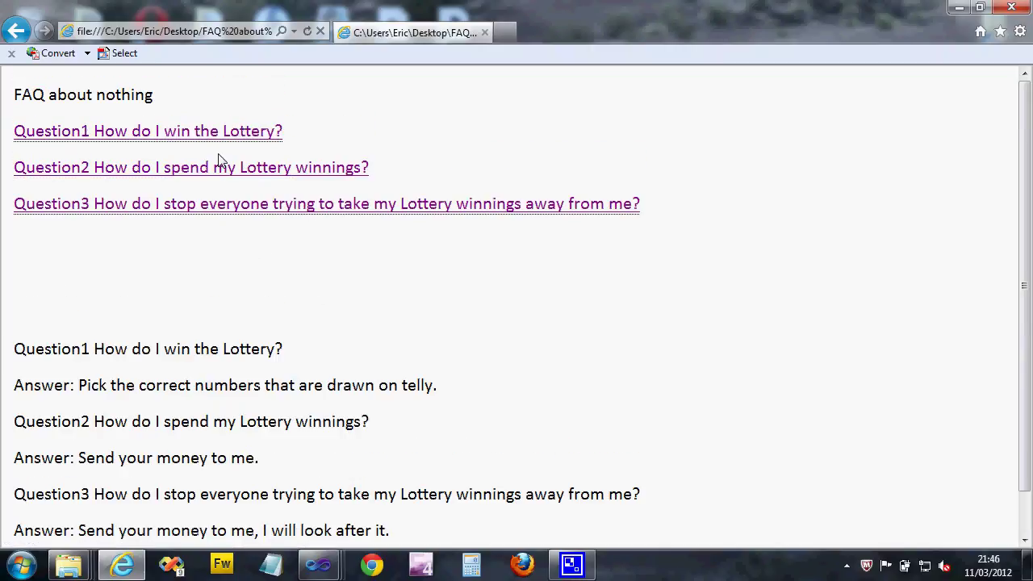
# Close Internet Explorer and open FAQ about nothing.htm with Edit so it loads in Word
pyautogui.click(1011, 14)
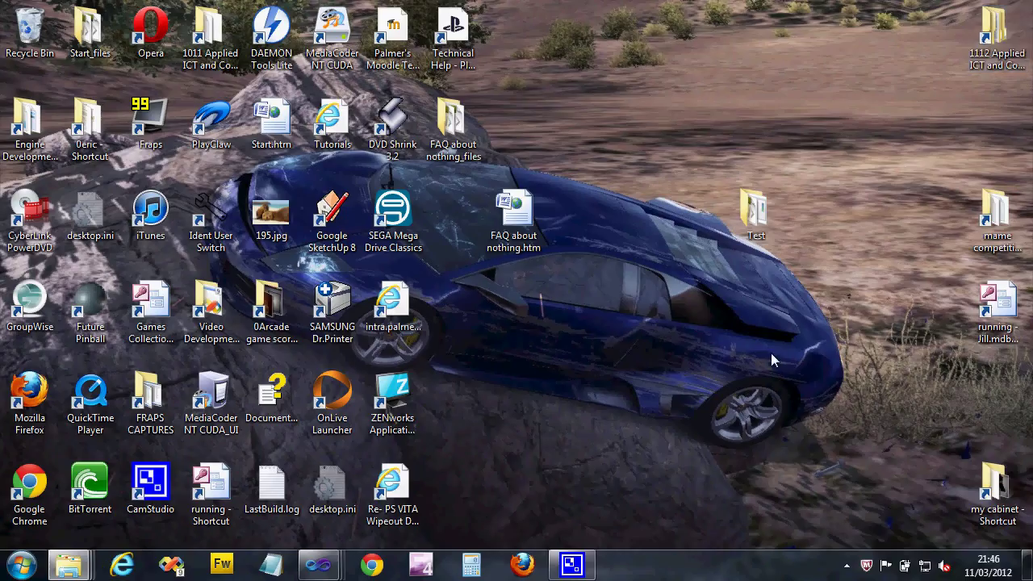
pyautogui.click(514, 214)
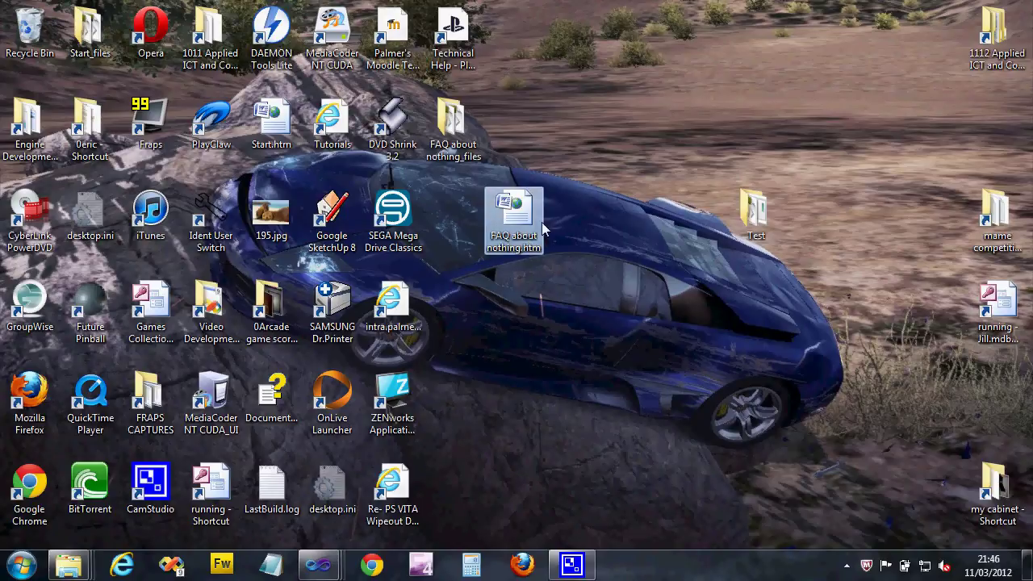
pyautogui.doubleClick(515, 212)
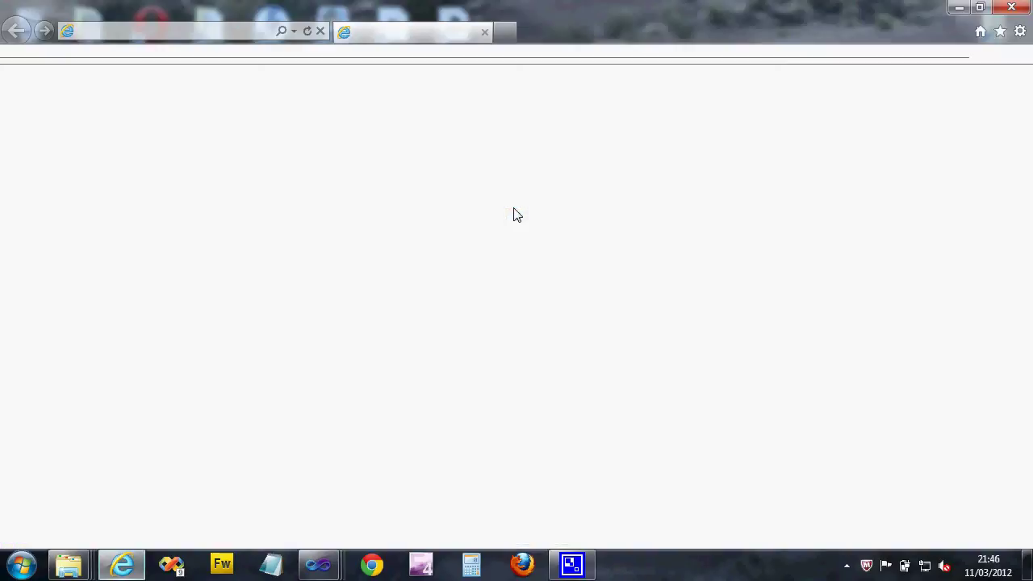
pyautogui.click(1011, 8)
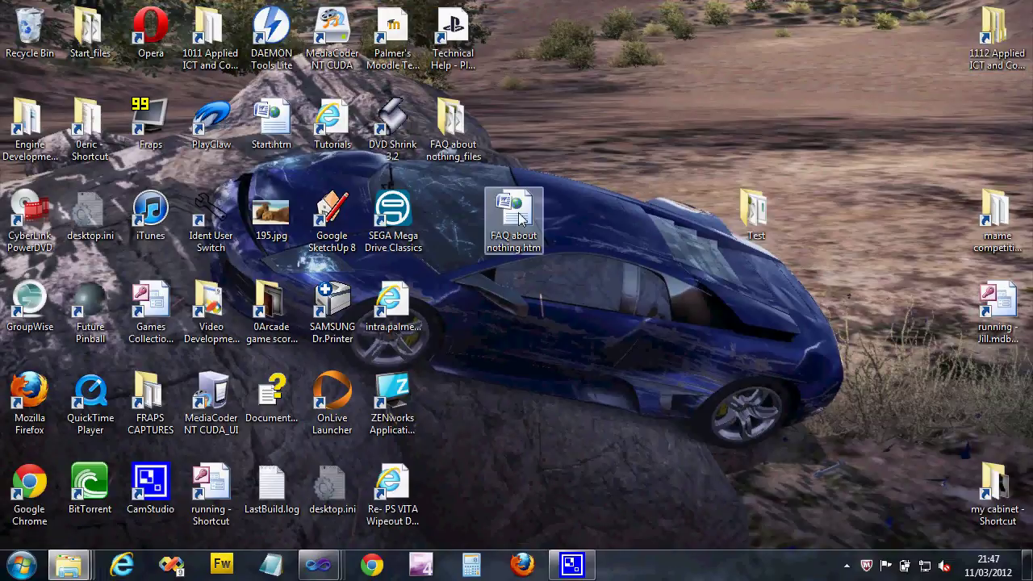
pyautogui.rightClick(517, 214)
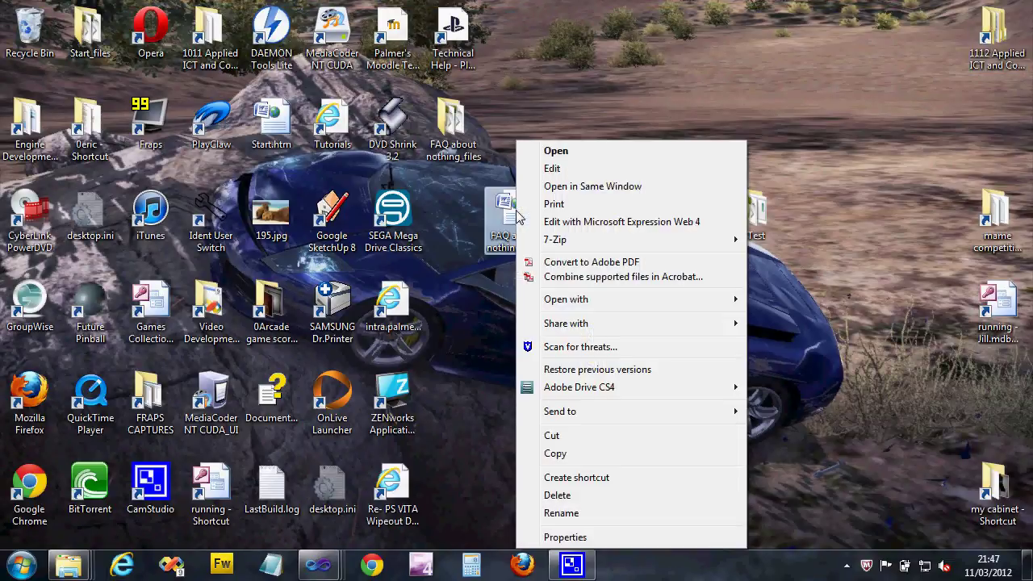
pyautogui.click(572, 170)
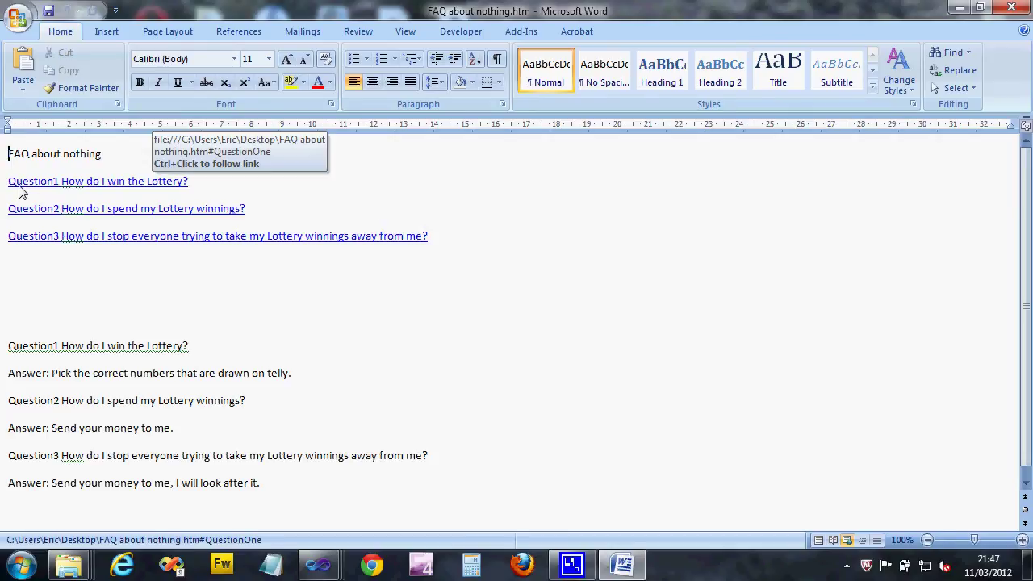
# Retarget the first question link to the QuestionThree bookmark
pyautogui.moveTo(8, 182); pyautogui.dragTo(193, 191)
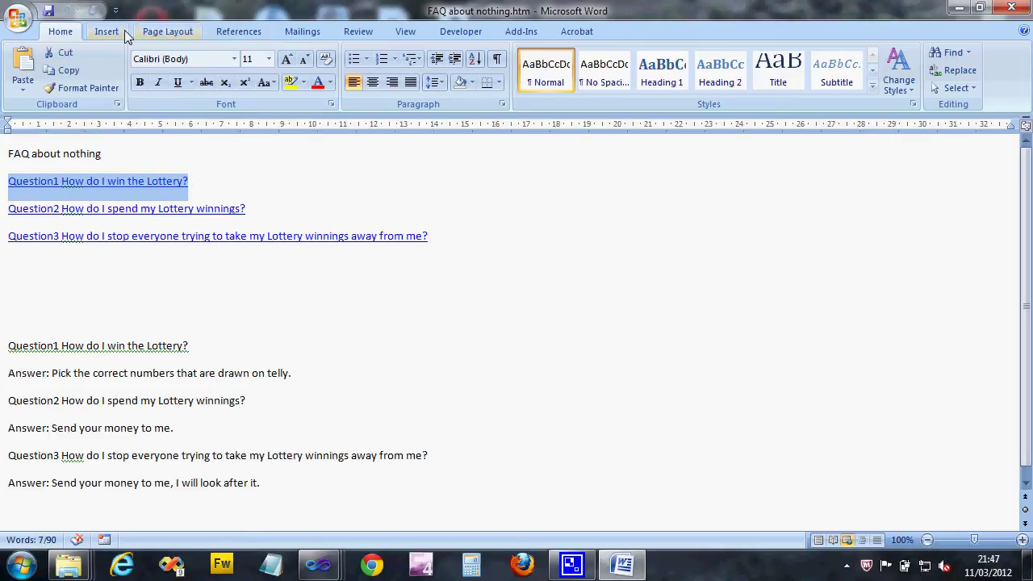
pyautogui.click(103, 32)
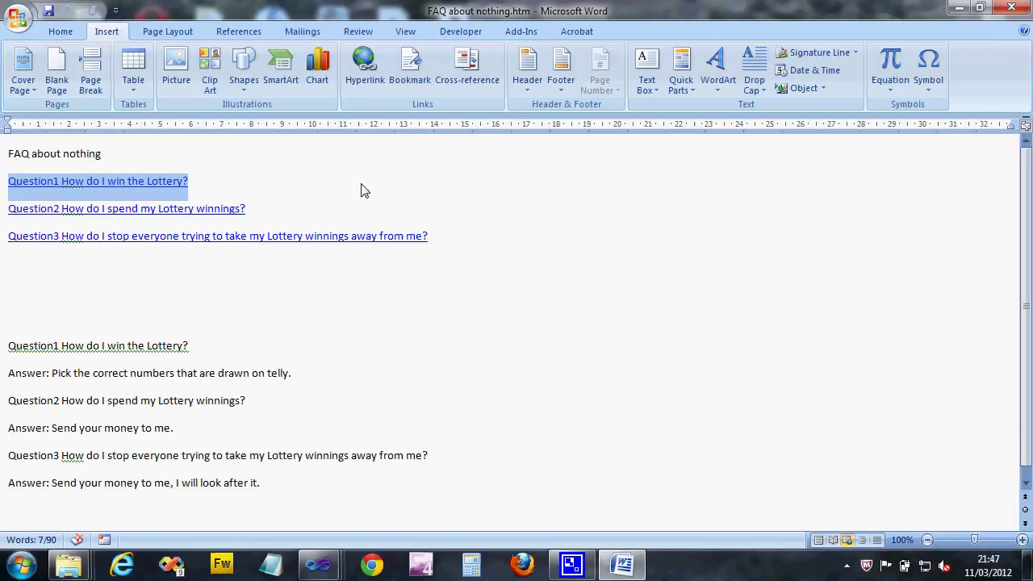
pyautogui.click(374, 79)
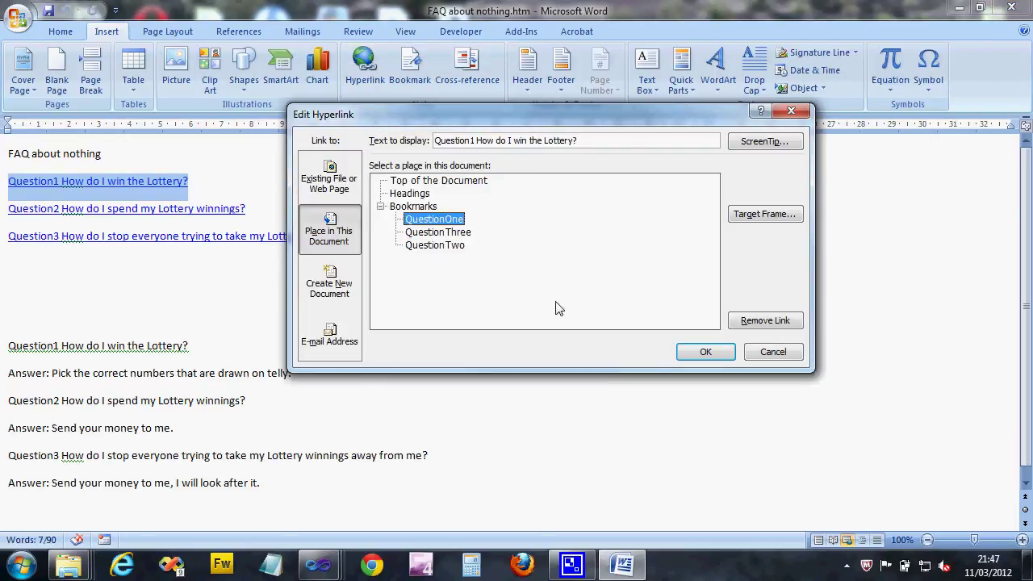
pyautogui.click(459, 232)
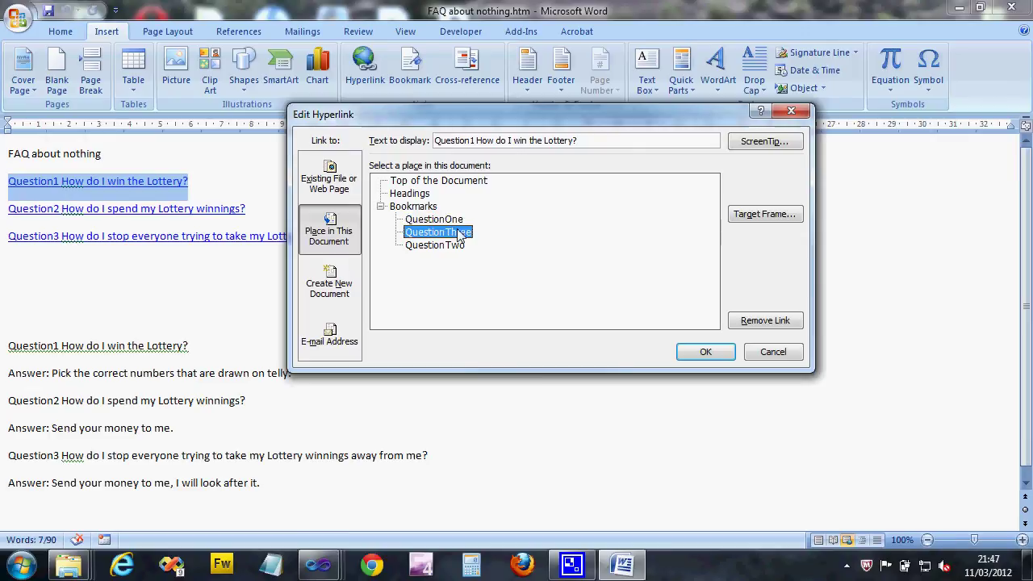
pyautogui.click(447, 245)
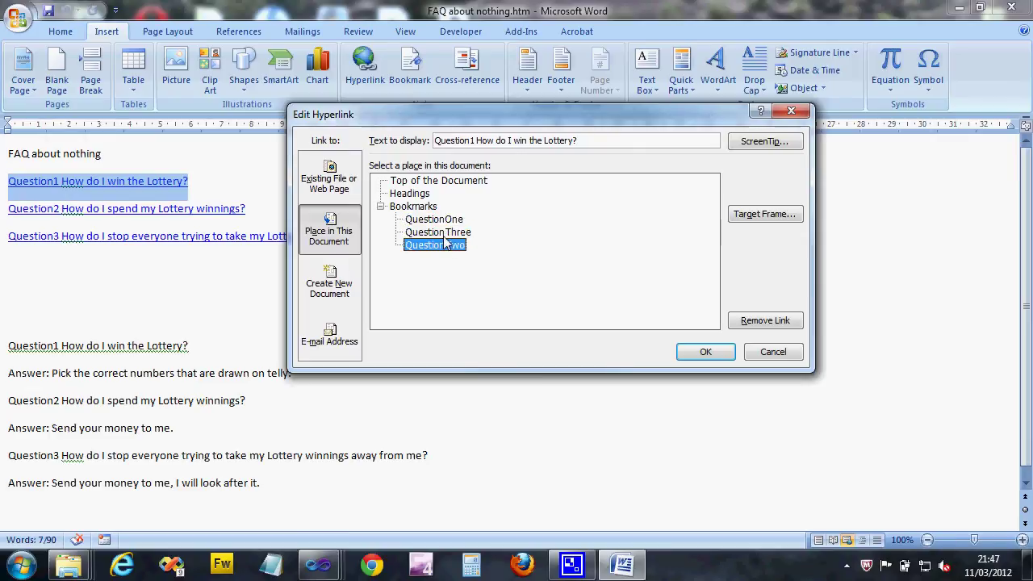
pyautogui.click(446, 232)
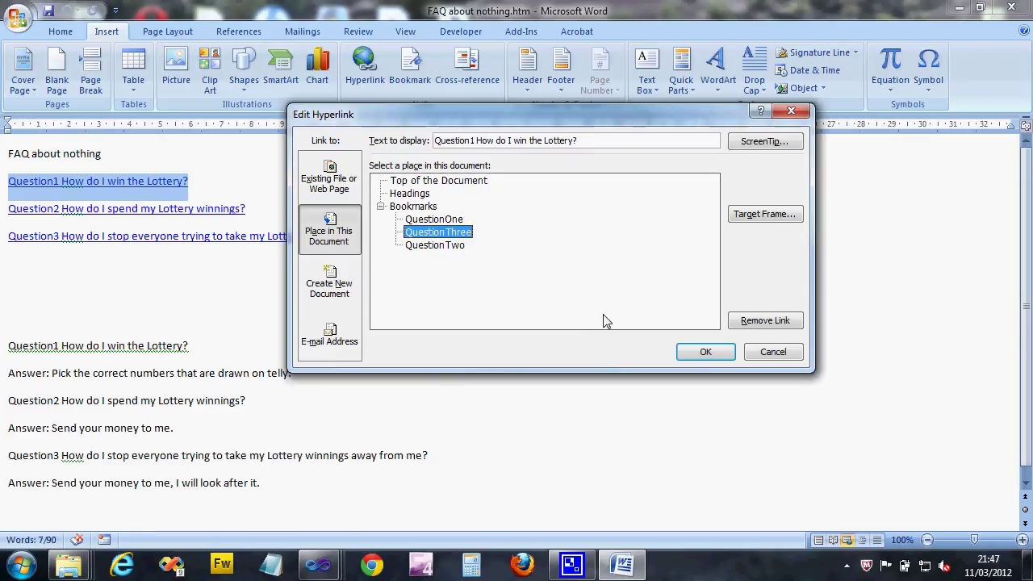
pyautogui.click(705, 352)
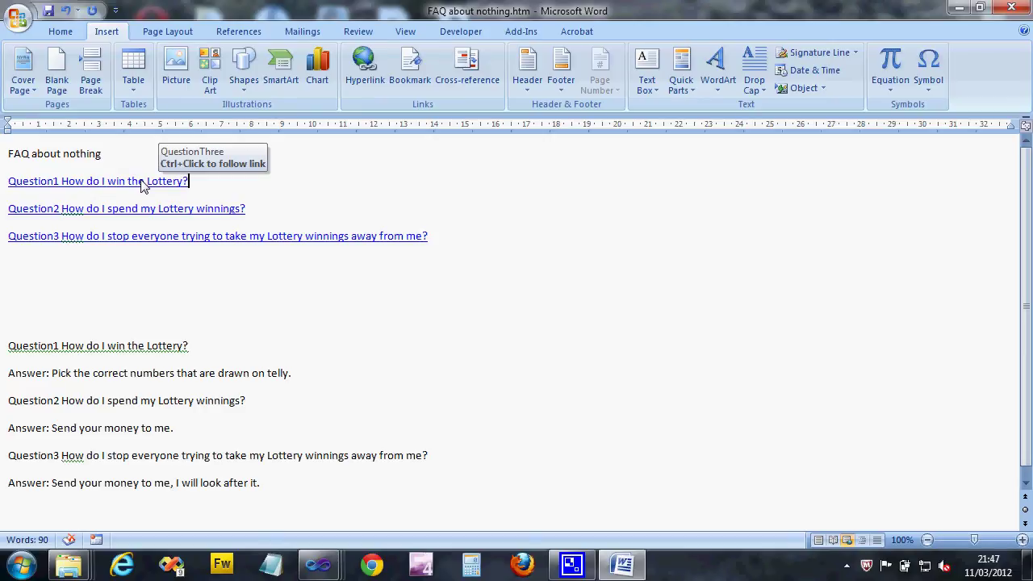
# Follow the first question link to check it, then reselect its text
pyautogui.keyDown('ctrl'); pyautogui.click(141, 184); pyautogui.keyUp('ctrl')
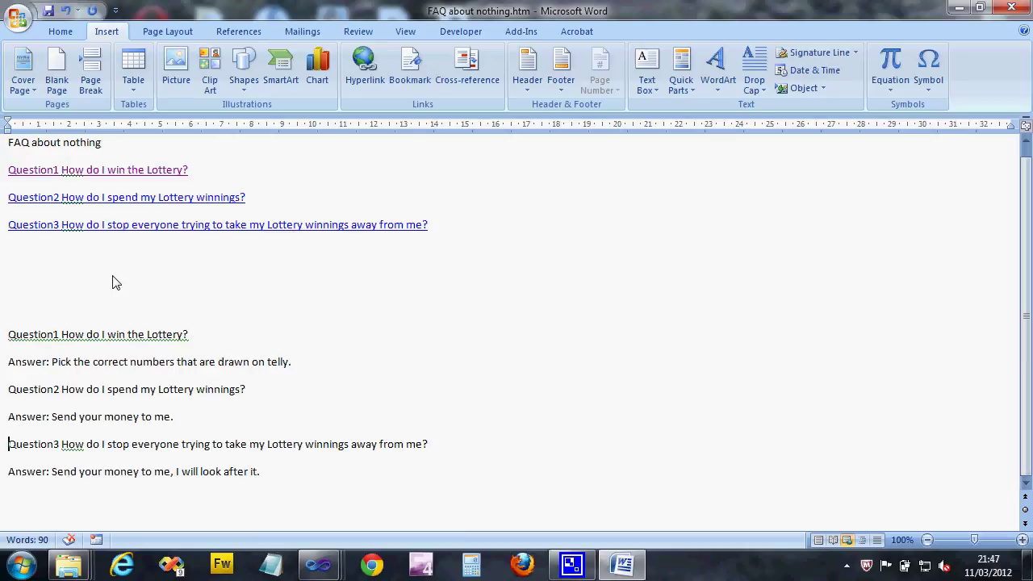
pyautogui.scroll(1, 339, 137)
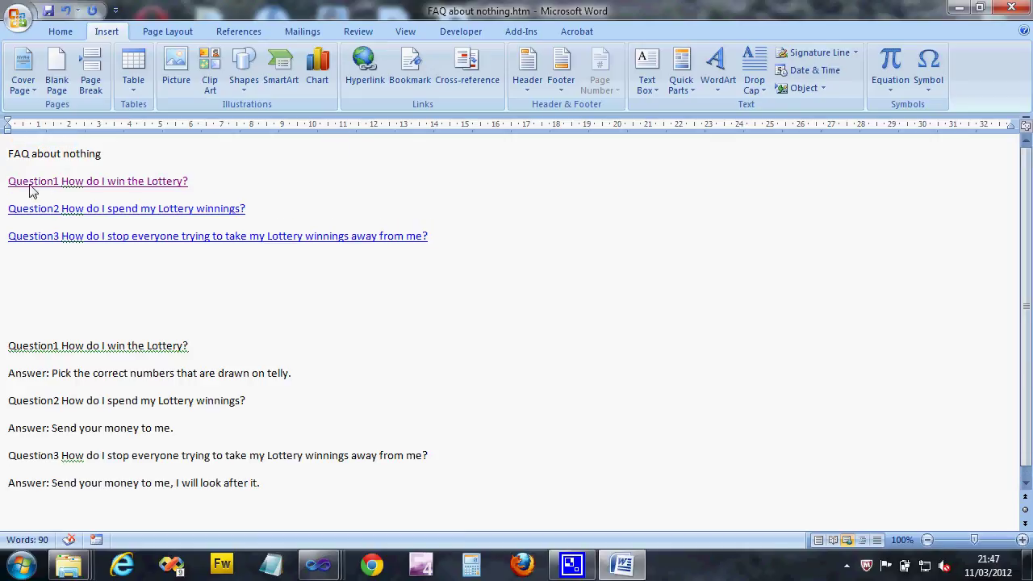
pyautogui.moveTo(13, 184); pyautogui.dragTo(186, 186)
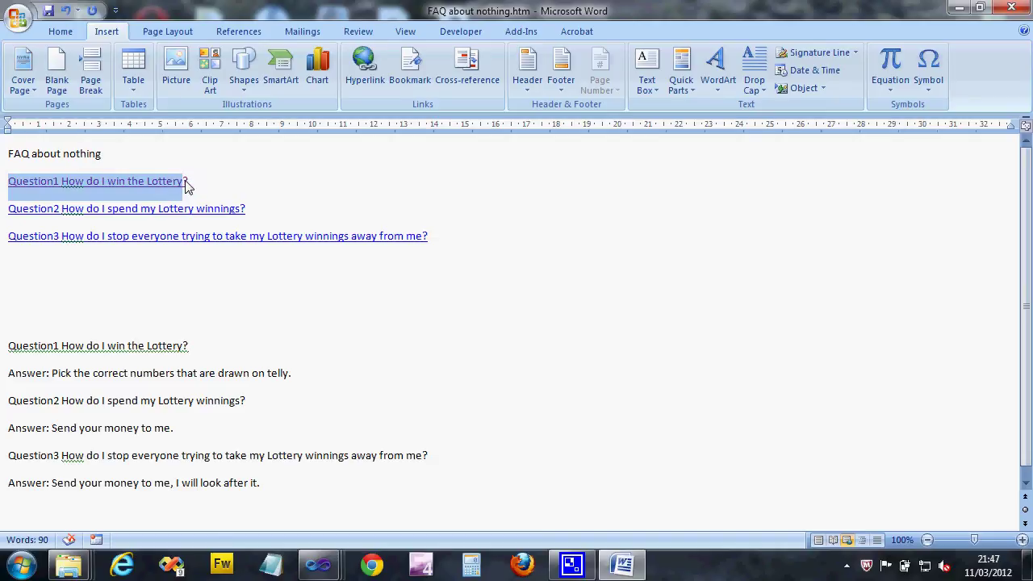
# Retarget the whole first question line's link back to the QuestionOne bookmark
pyautogui.tripleClick(186, 182)
pyautogui.click(365, 68)
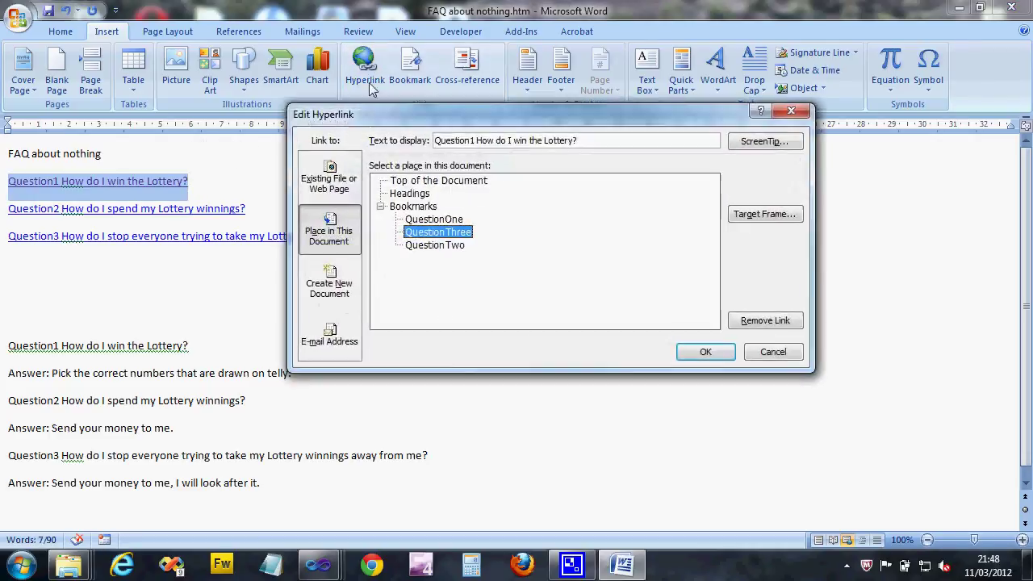
pyautogui.click(428, 219)
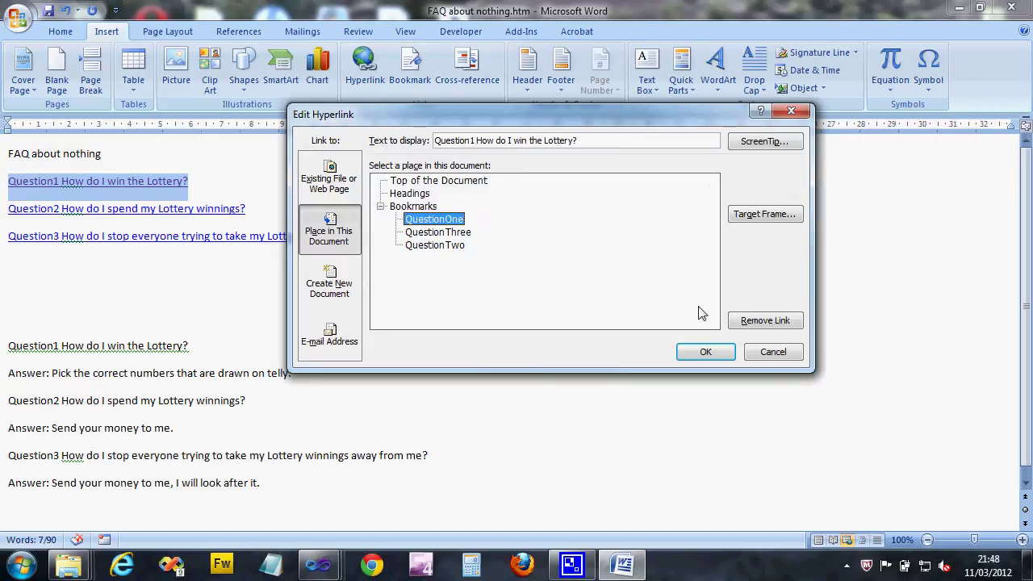
pyautogui.click(706, 352)
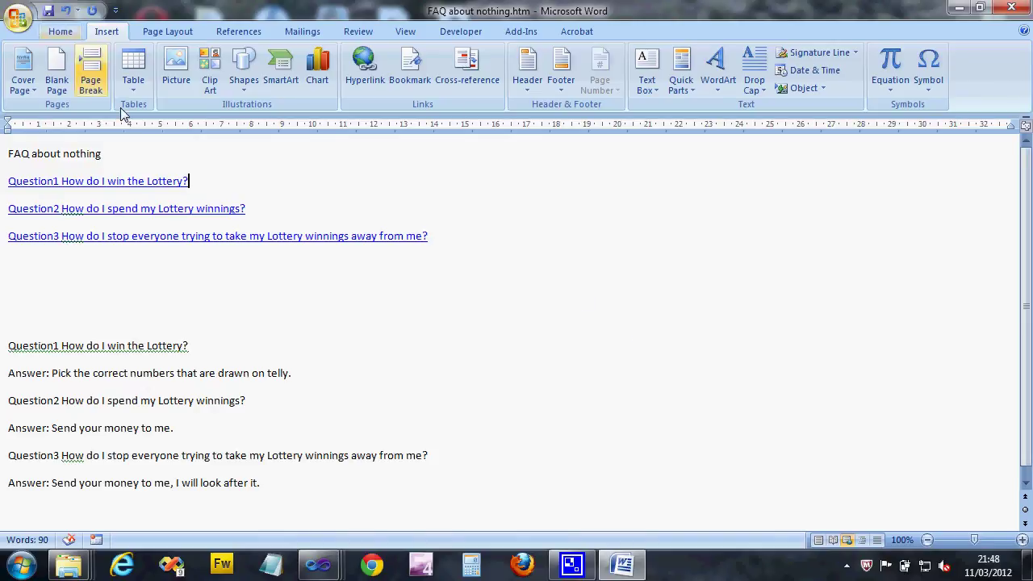
# Open the Home tab's Styles pane and undock it so it is fully visible
pyautogui.click(61, 32)
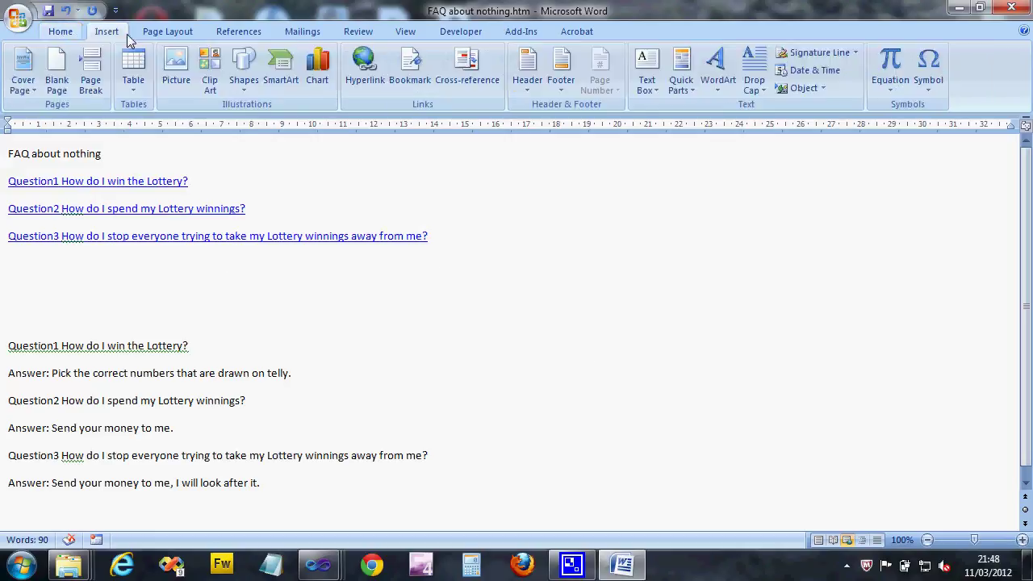
pyautogui.click(80, 36)
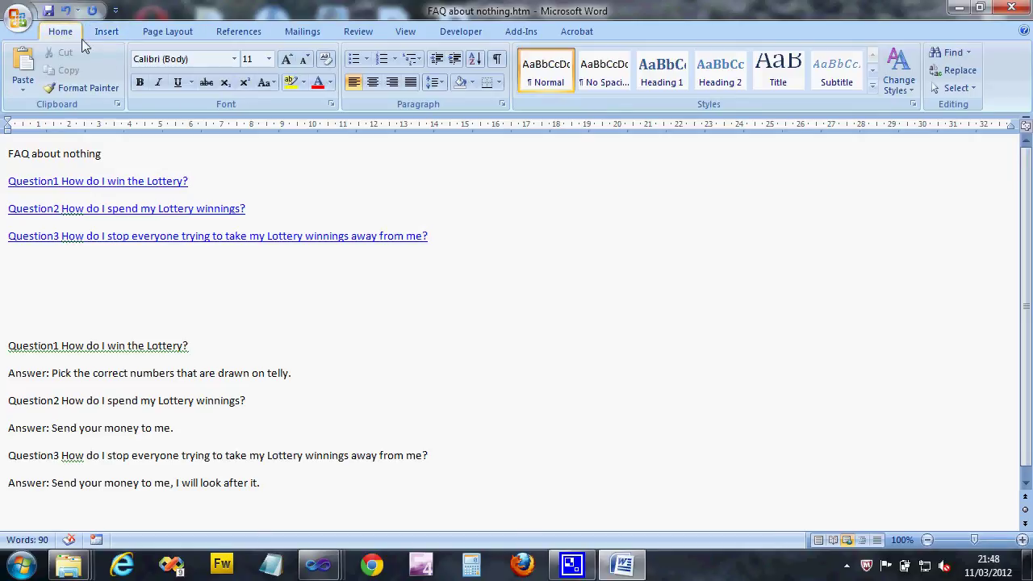
pyautogui.click(913, 105)
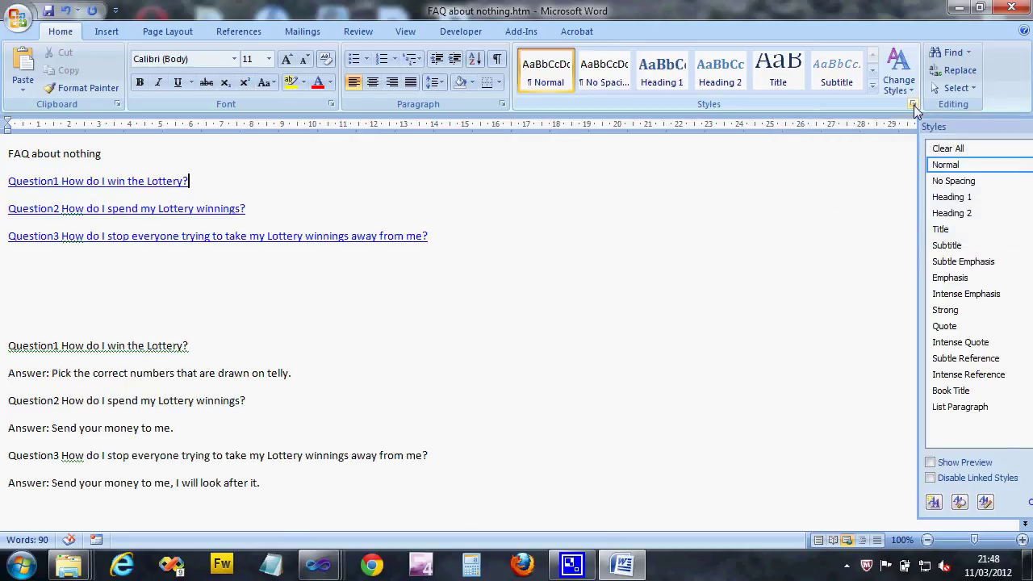
pyautogui.moveTo(968, 125); pyautogui.dragTo(900, 128)
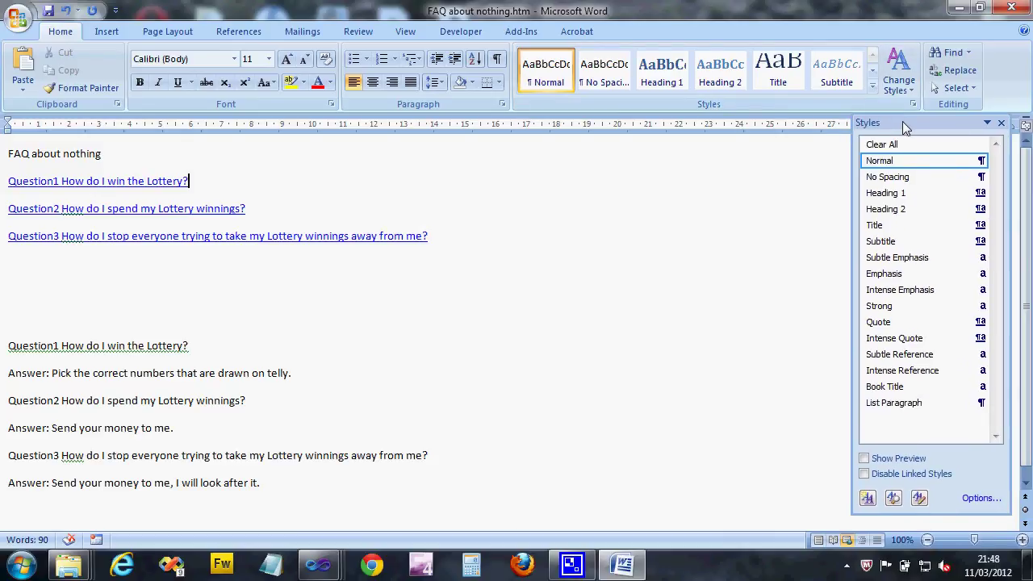
# Use Style Inspector on the Question1 link and open the Hyperlink style's options
pyautogui.click(893, 499)
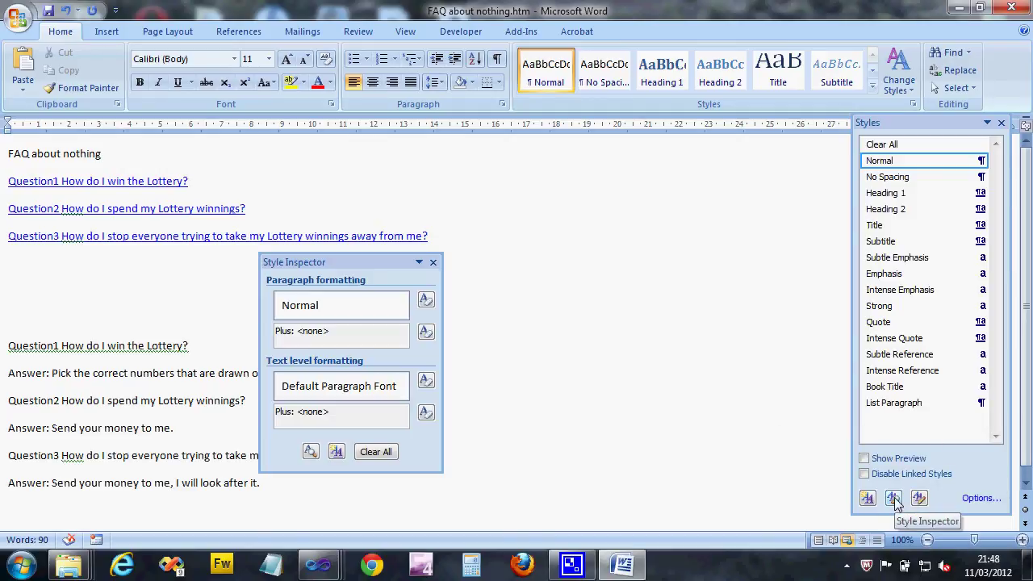
pyautogui.moveTo(360, 260); pyautogui.dragTo(618, 192)
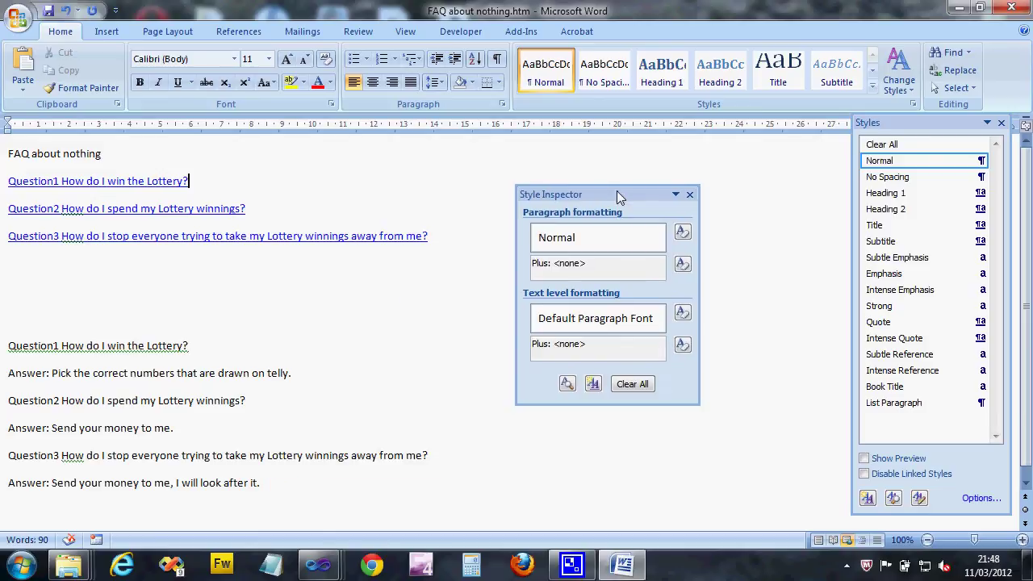
pyautogui.click(120, 183)
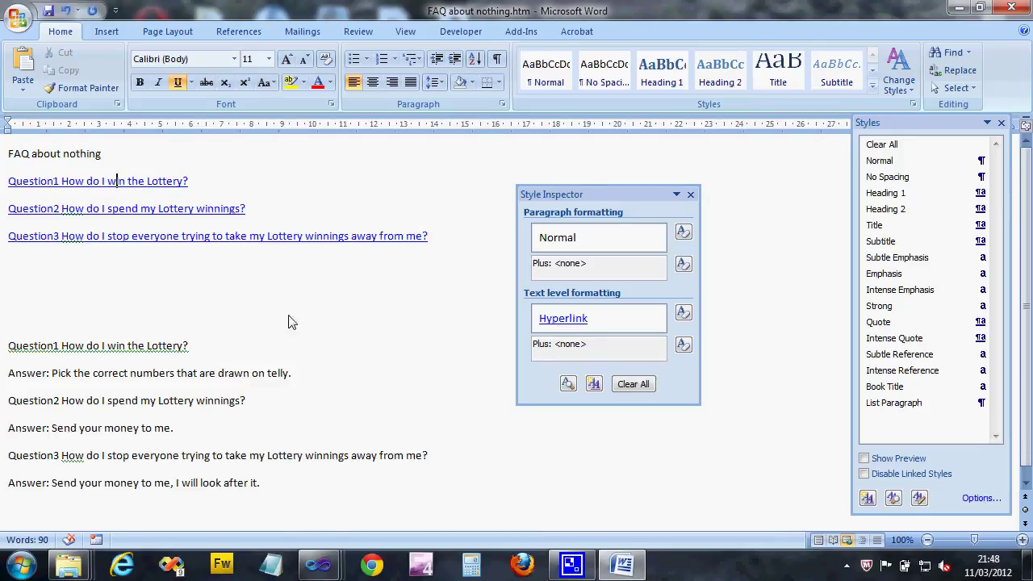
pyautogui.moveTo(557, 332)
pyautogui.click(657, 321)
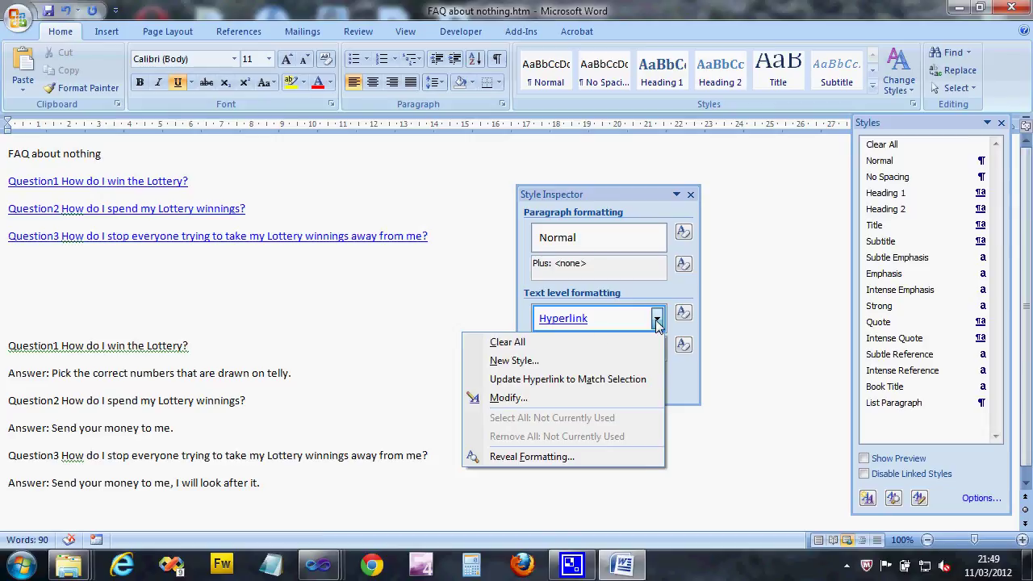
# Modify the Hyperlink style to bold with Orange, Accent 6, Darker 25% font colour
pyautogui.click(504, 399)
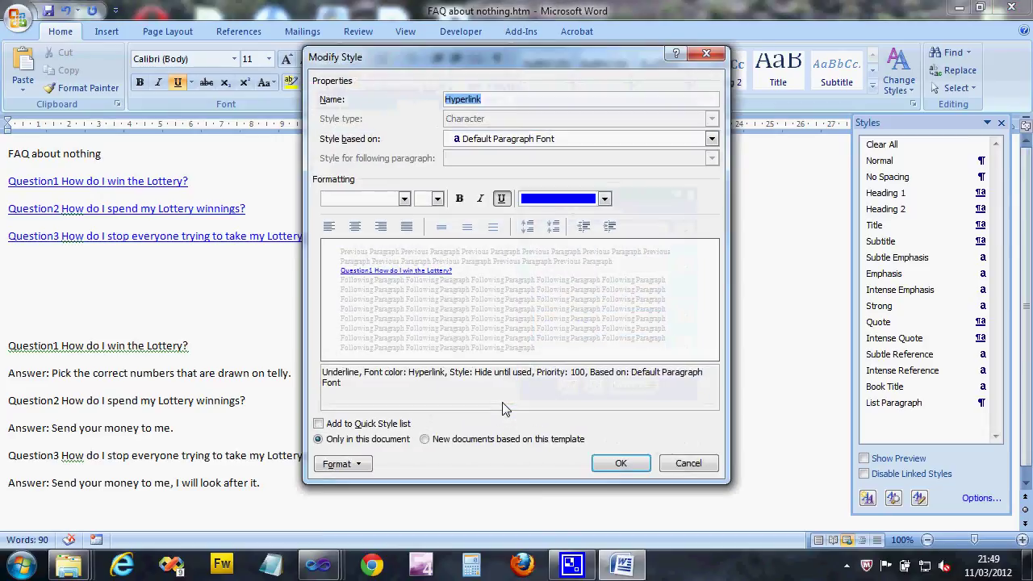
pyautogui.moveTo(556, 56); pyautogui.dragTo(628, 51)
pyautogui.click(676, 196)
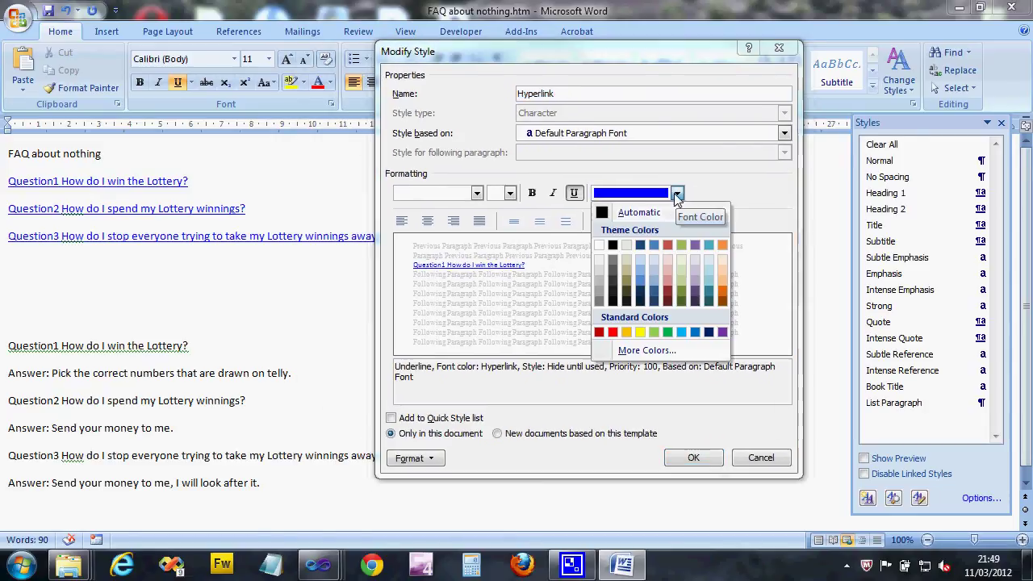
pyautogui.click(723, 294)
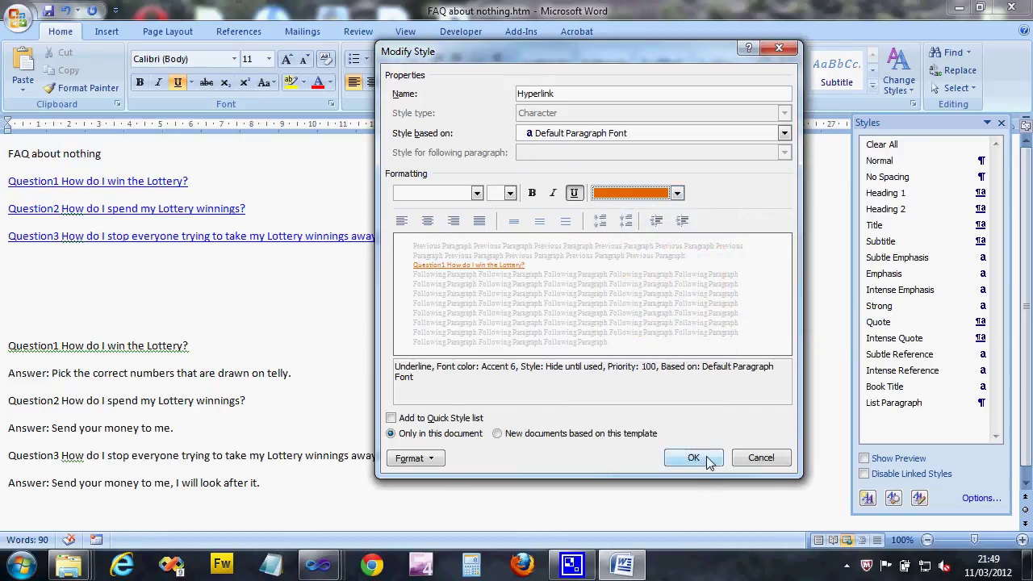
pyautogui.click(534, 195)
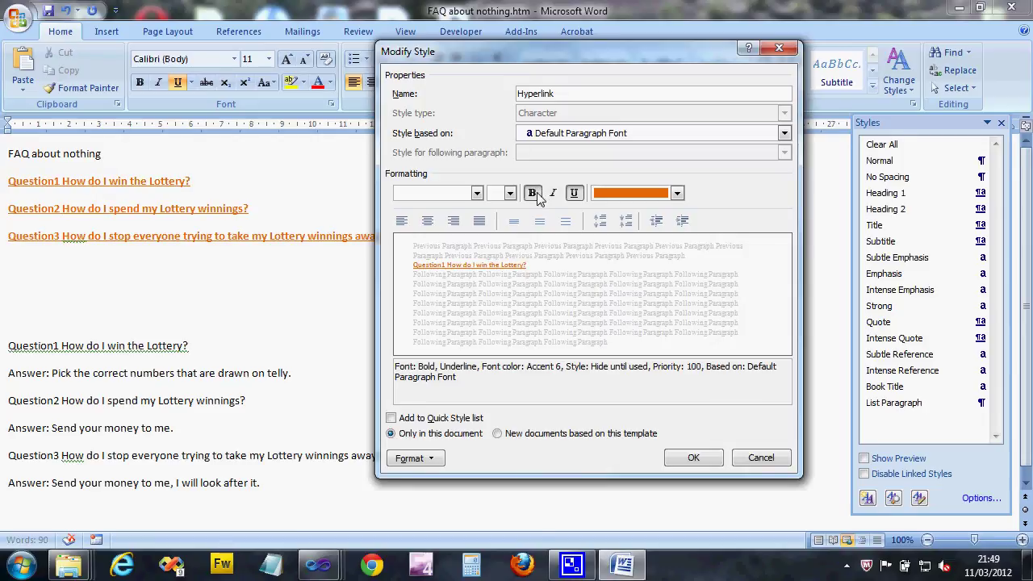
pyautogui.click(694, 458)
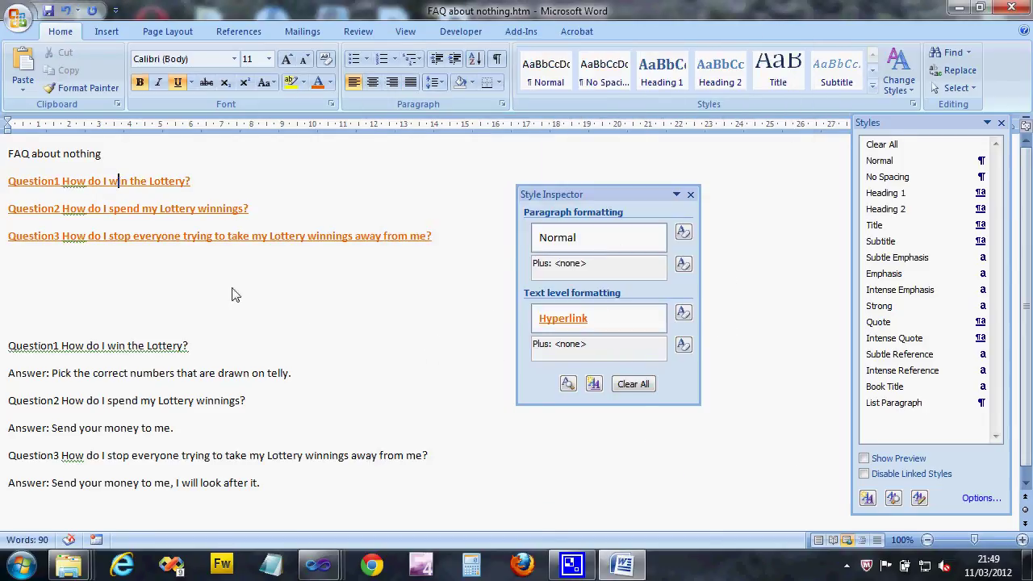
pyautogui.click(186, 292)
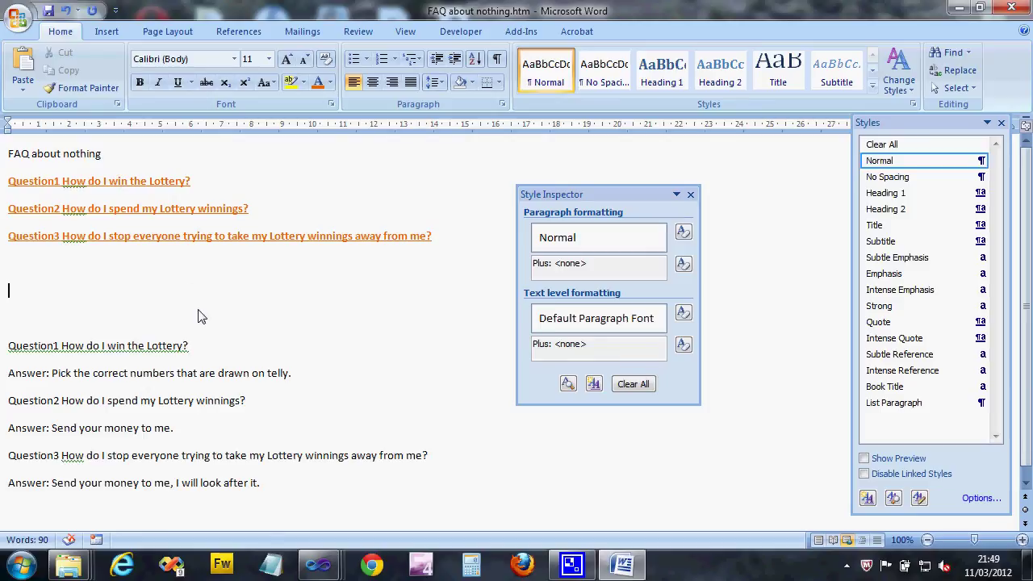